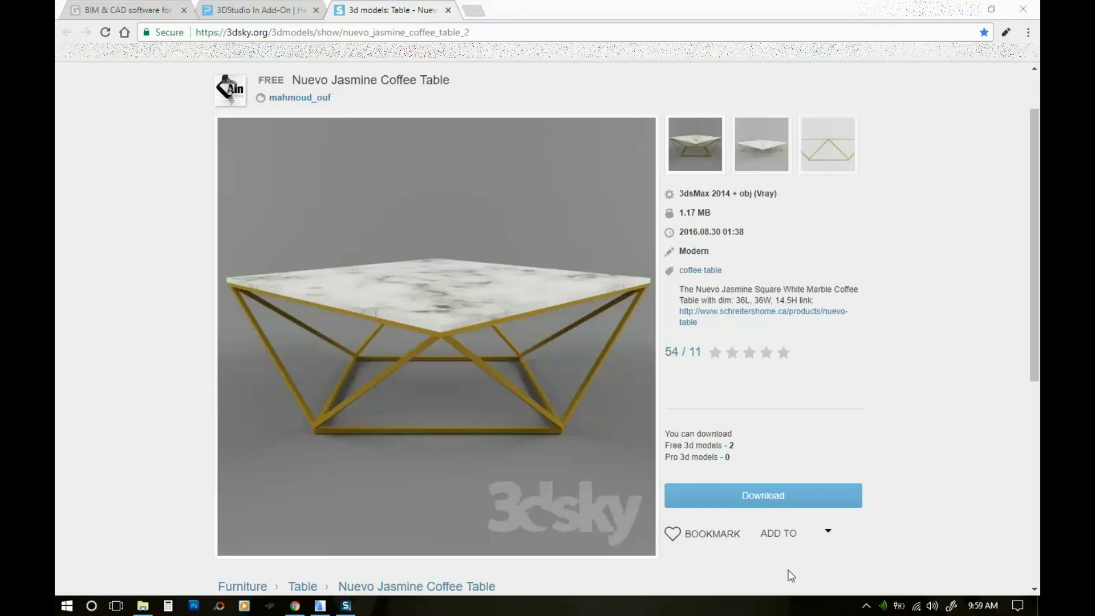
Step: Review the preview image and file details on the Nuevo Jasmine Coffee Table model page
{"action": "scroll", "coordinate": [241, 330], "scroll_direction": "up", "scroll_amount": 2}
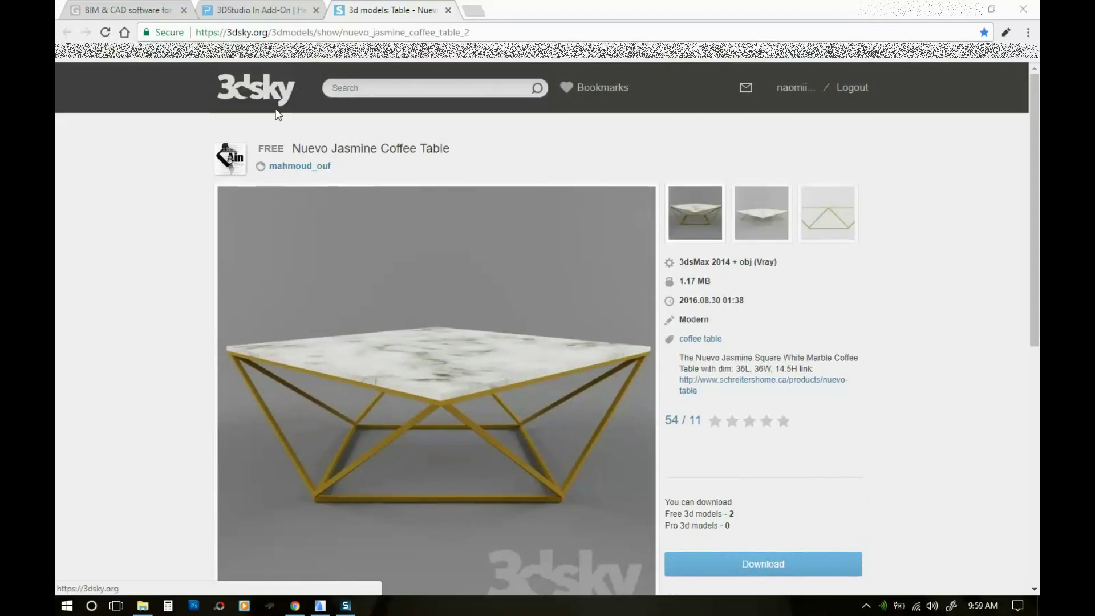
{"action": "scroll", "coordinate": [190, 206], "scroll_direction": "down", "scroll_amount": 3}
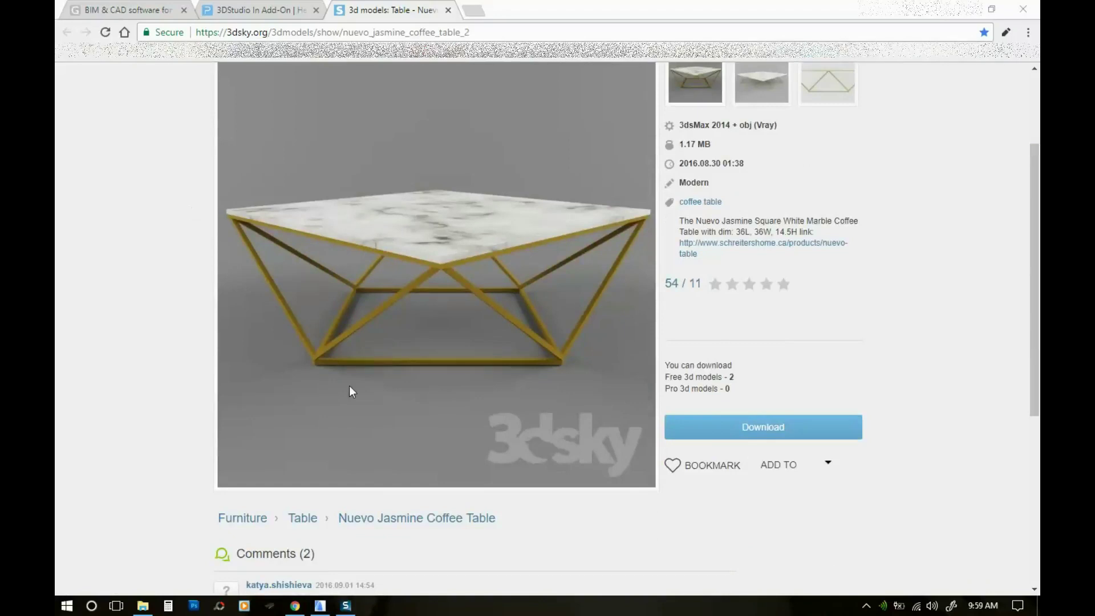
{"action": "scroll", "coordinate": [403, 347], "scroll_direction": "up", "scroll_amount": 3}
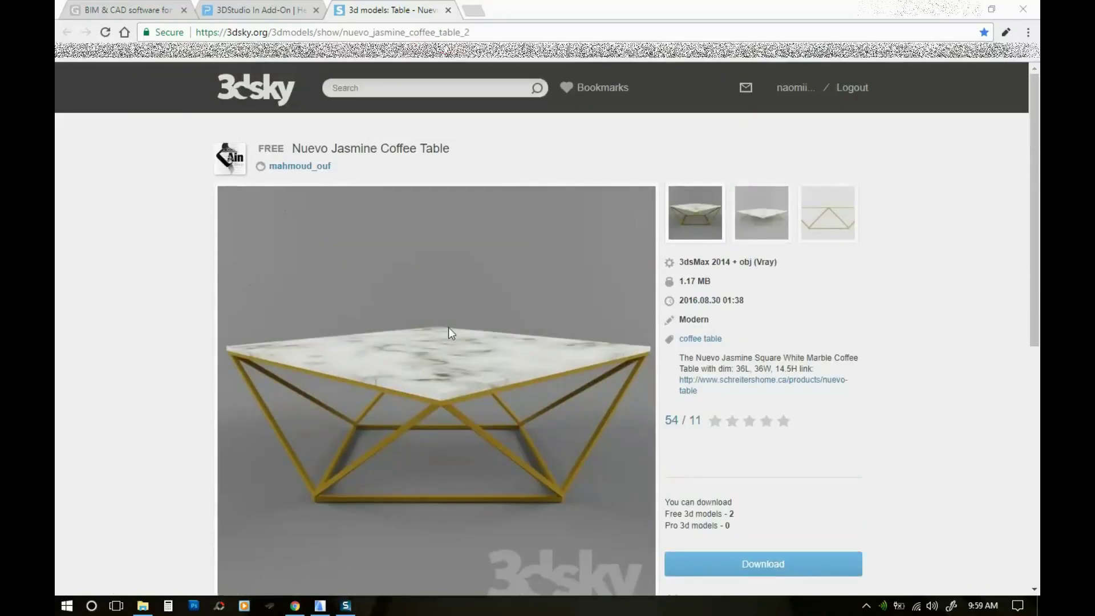
{"action": "scroll", "coordinate": [177, 330], "scroll_direction": "down", "scroll_amount": 3}
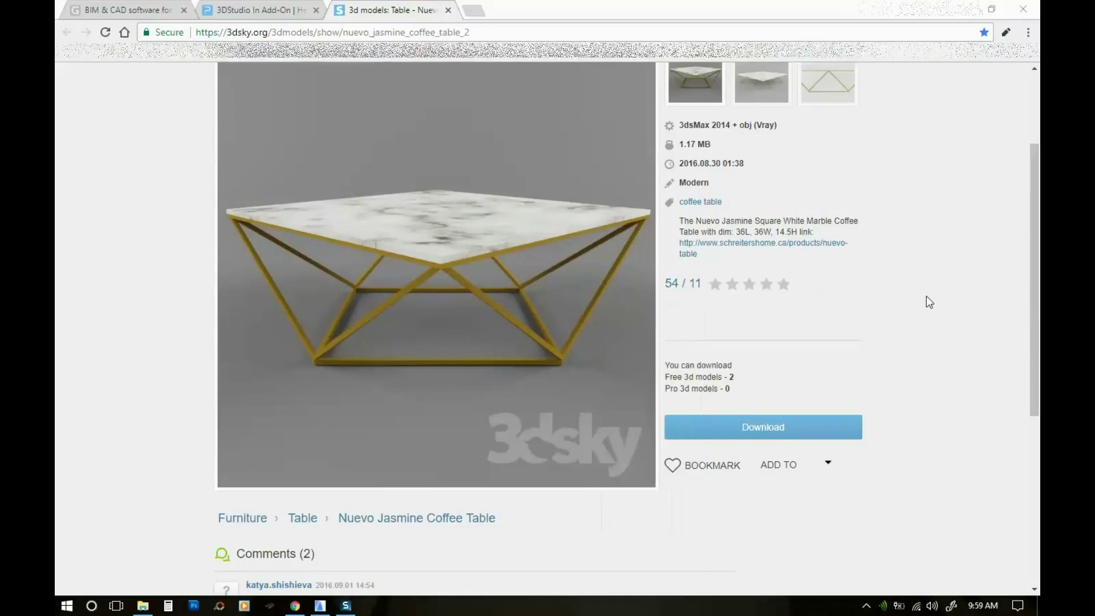
{"action": "scroll", "coordinate": [927, 296], "scroll_direction": "up", "scroll_amount": 2}
{"action": "scroll", "coordinate": [927, 297], "scroll_direction": "down", "scroll_amount": 2}
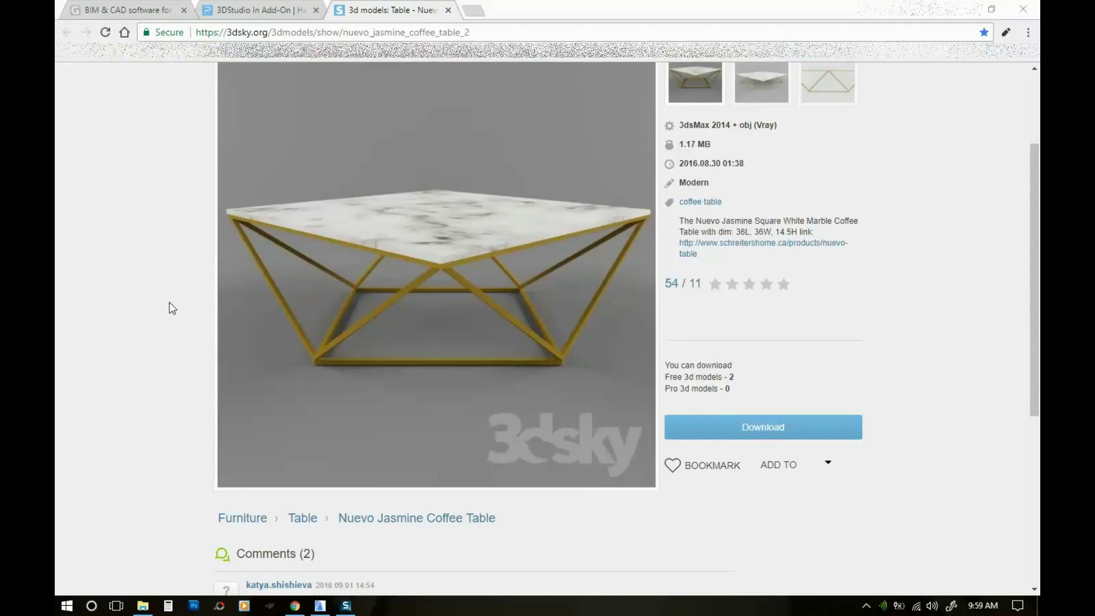
{"action": "scroll", "coordinate": [95, 394], "scroll_direction": "up", "scroll_amount": 1}
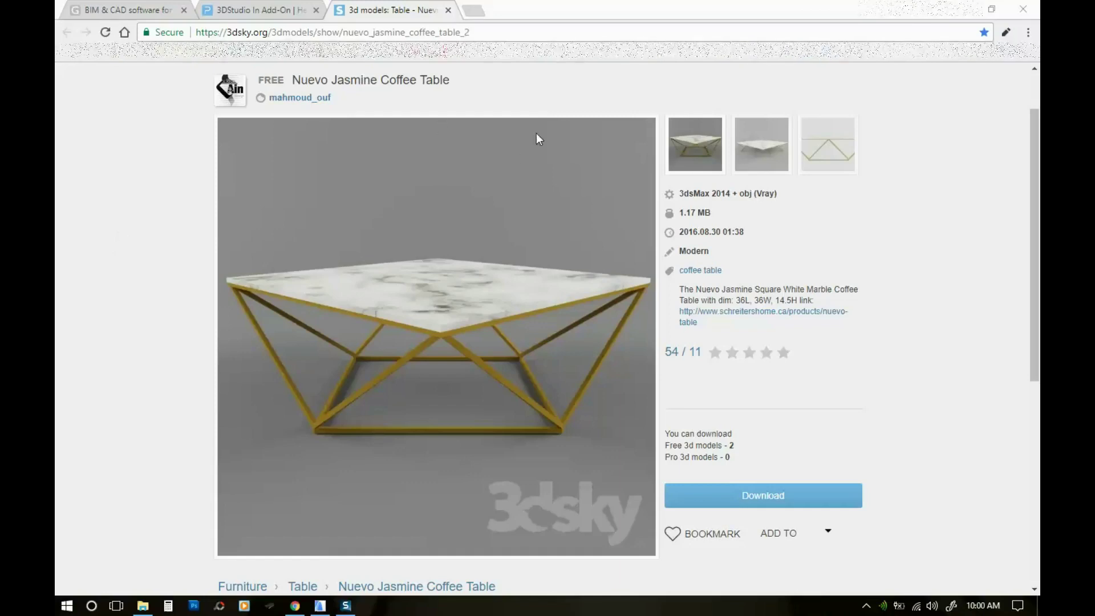
{"action": "scroll", "coordinate": [190, 158], "scroll_direction": "up", "scroll_amount": 2}
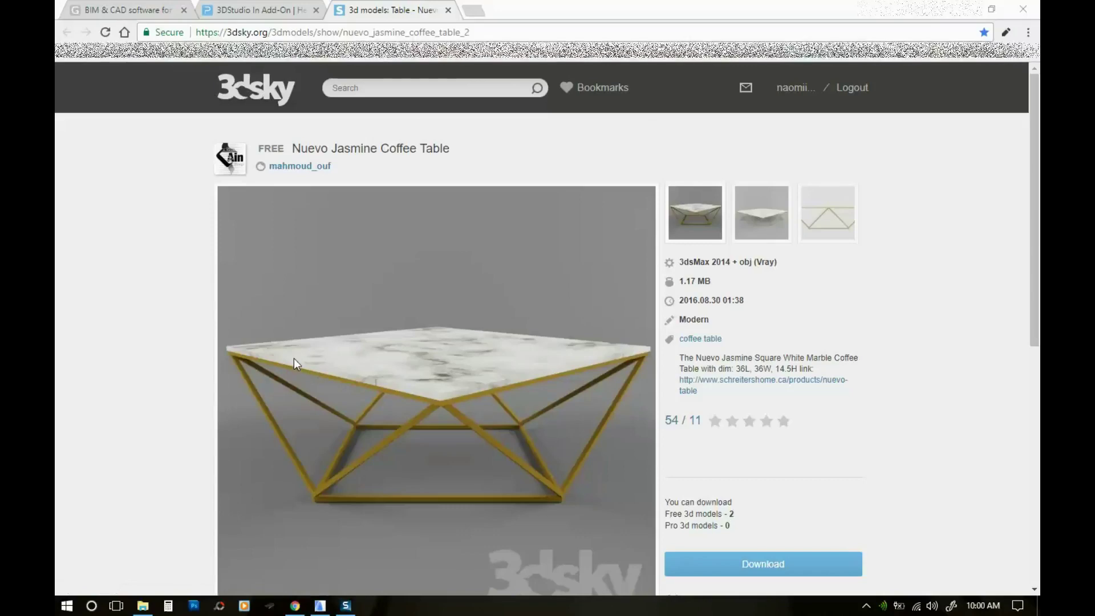
Step: Download the free Nuevo Jasmine Coffee Table model from its 3dsky page
{"action": "scroll", "coordinate": [337, 351], "scroll_direction": "down", "scroll_amount": 1}
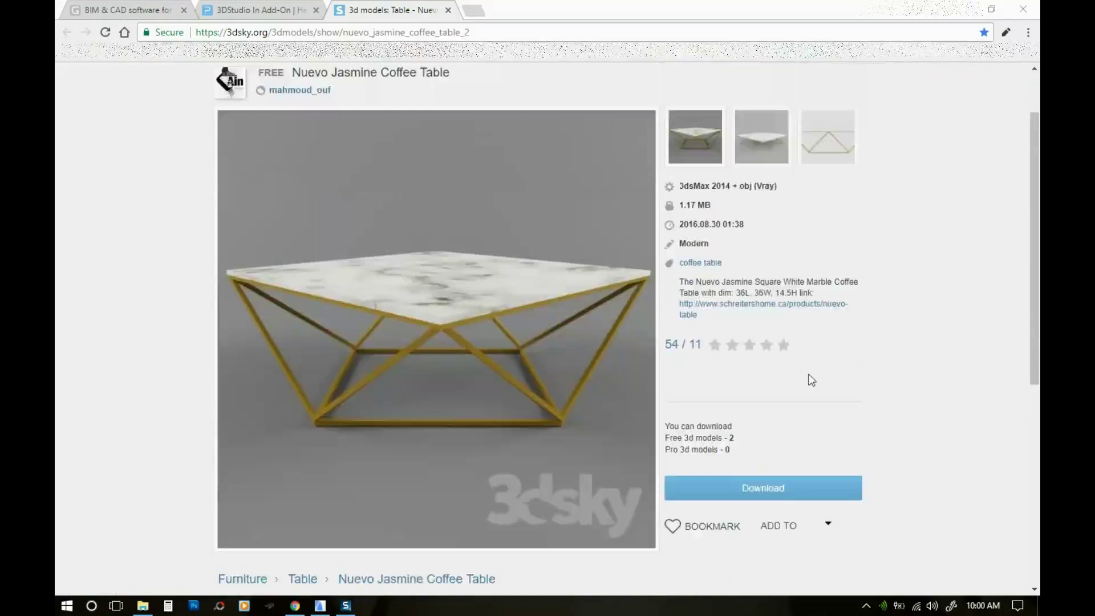
{"action": "scroll", "coordinate": [811, 380], "scroll_direction": "up", "scroll_amount": 1}
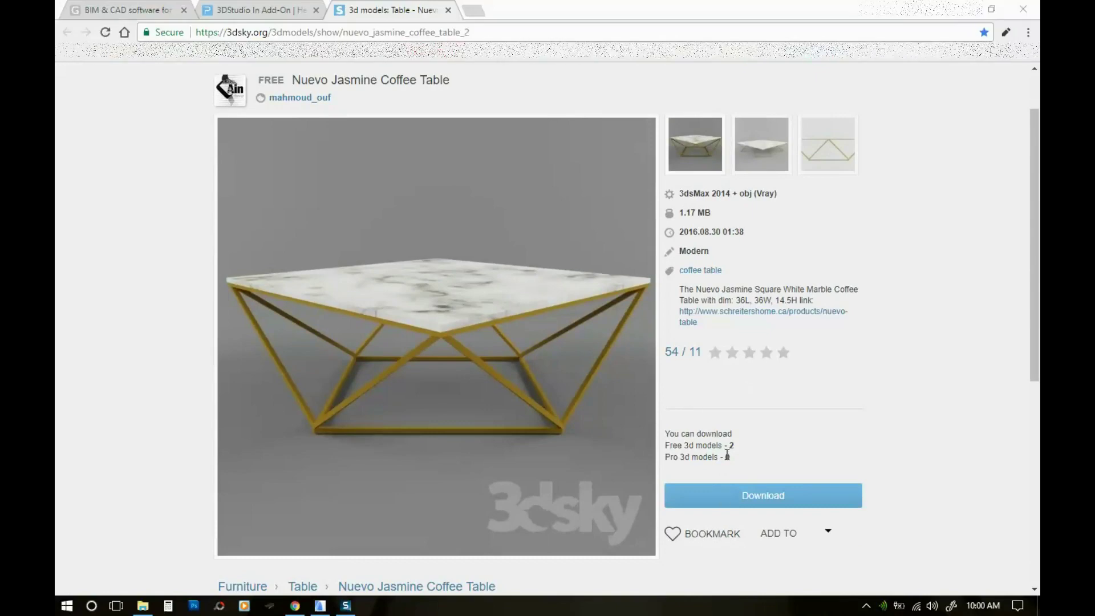
{"action": "left_click", "coordinate": [764, 496]}
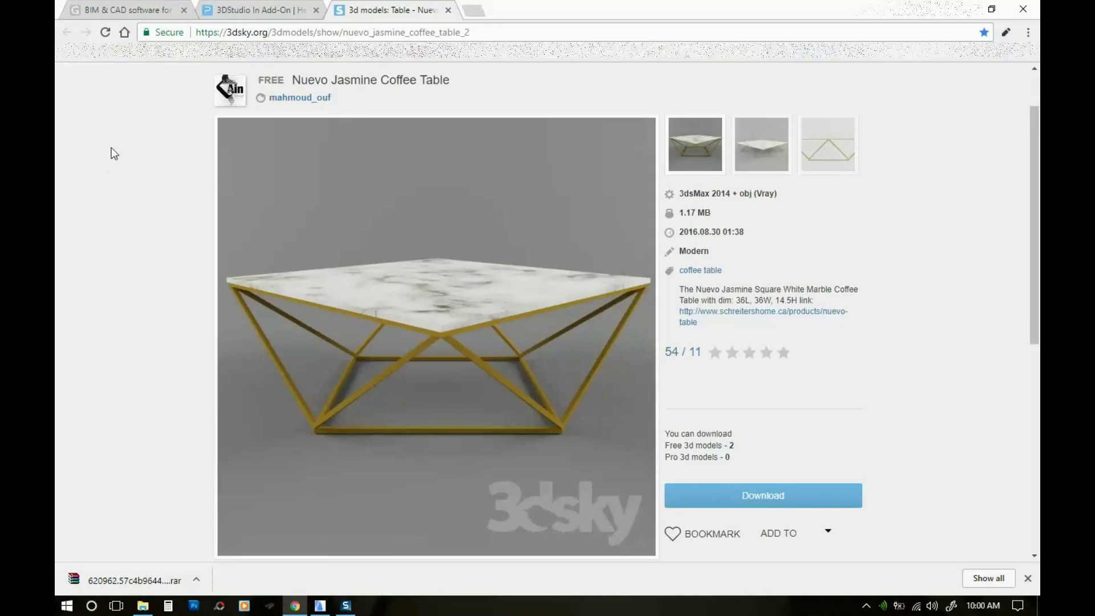
Step: Switch to the Graphisoft website and open its product downloads for ARCHICAD
{"action": "left_click", "coordinate": [127, 8]}
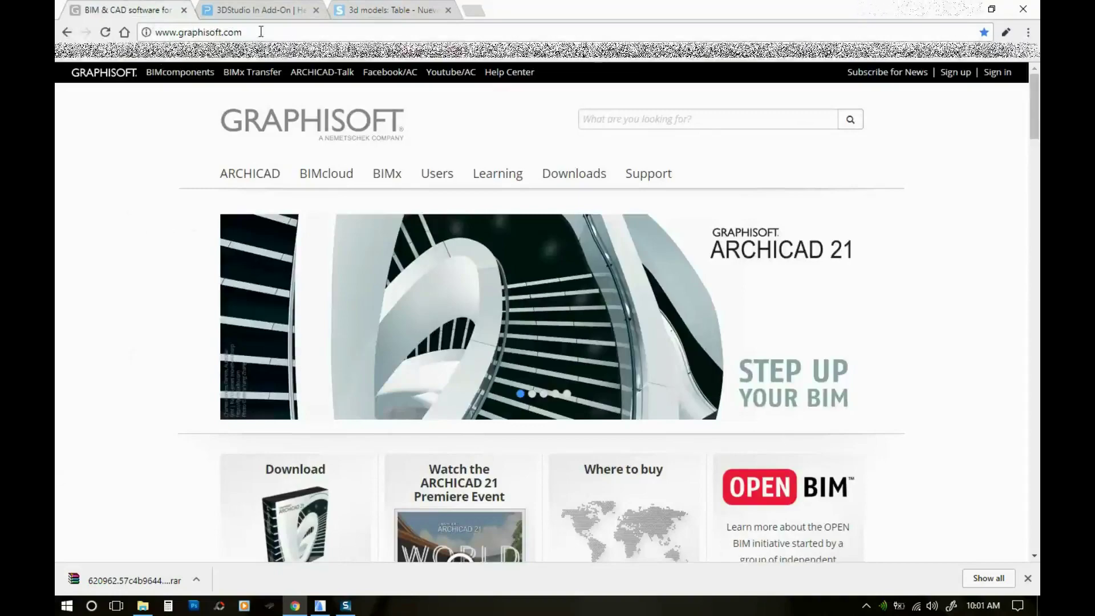
{"action": "left_click", "coordinate": [584, 178]}
{"action": "scroll", "coordinate": [179, 327], "scroll_direction": "down", "scroll_amount": 10}
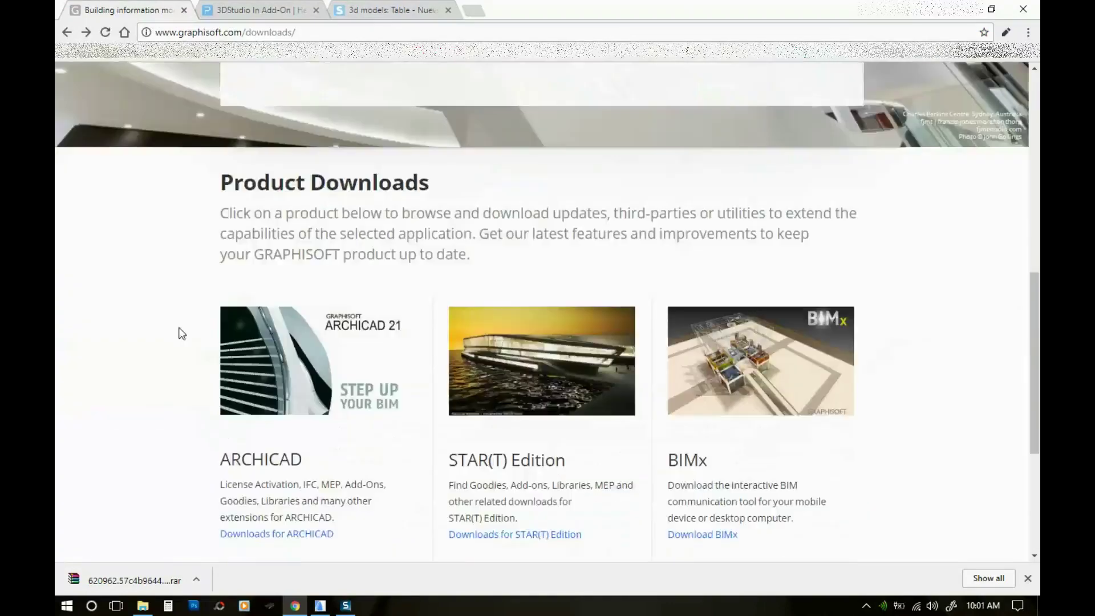
{"action": "scroll", "coordinate": [182, 334], "scroll_direction": "down", "scroll_amount": 5}
{"action": "scroll", "coordinate": [181, 334], "scroll_direction": "up", "scroll_amount": 2}
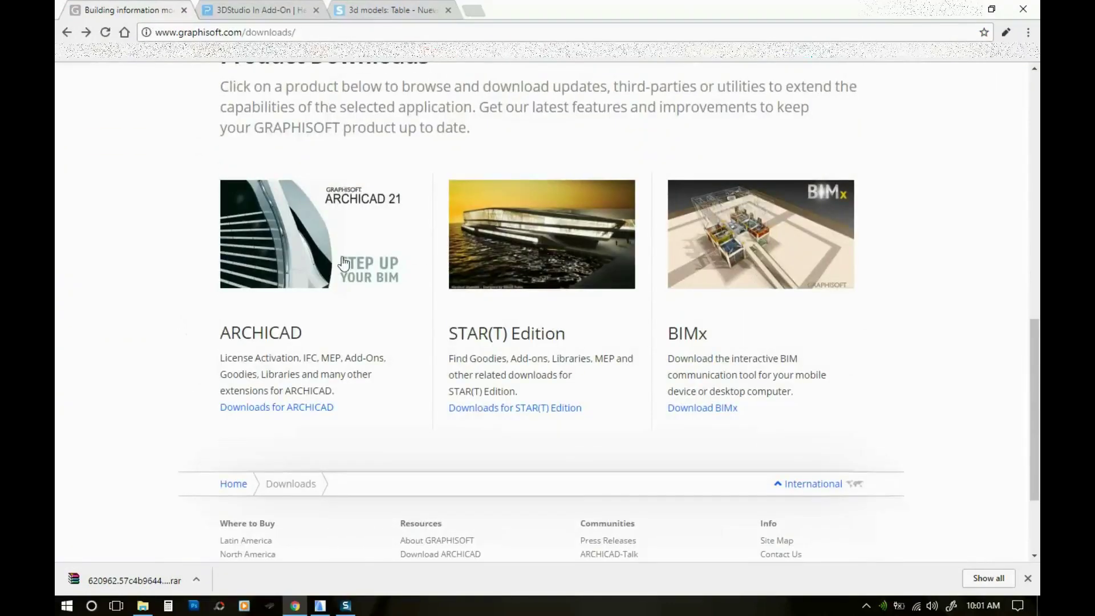
{"action": "left_click", "coordinate": [270, 406]}
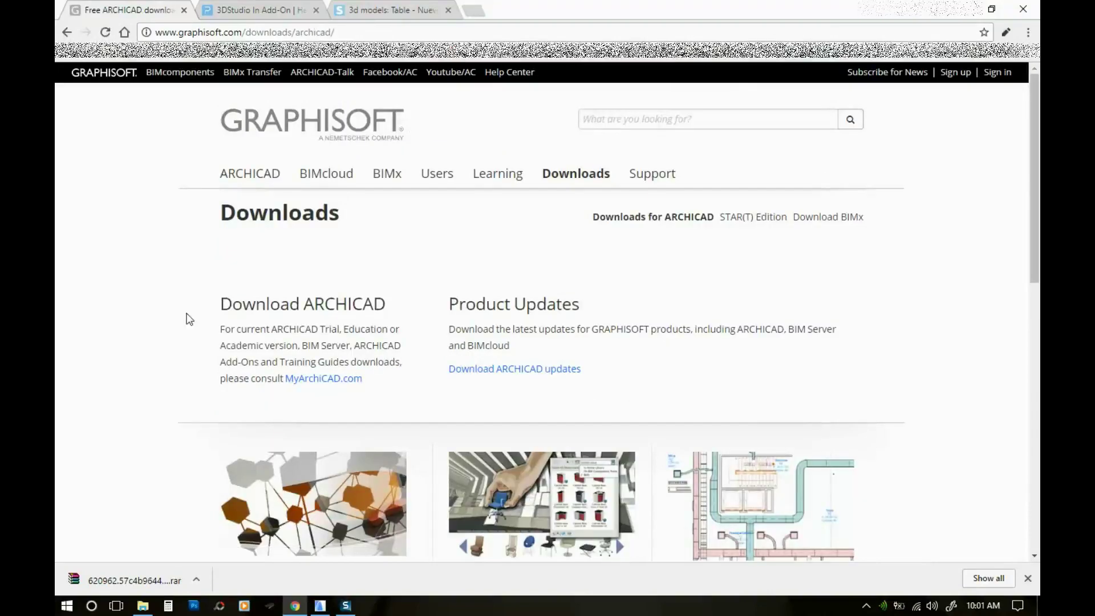
Step: Go to the Add-Ons & Goodies section and open the Goodies for ARCHICAD download page
{"action": "scroll", "coordinate": [190, 319], "scroll_direction": "down", "scroll_amount": 6}
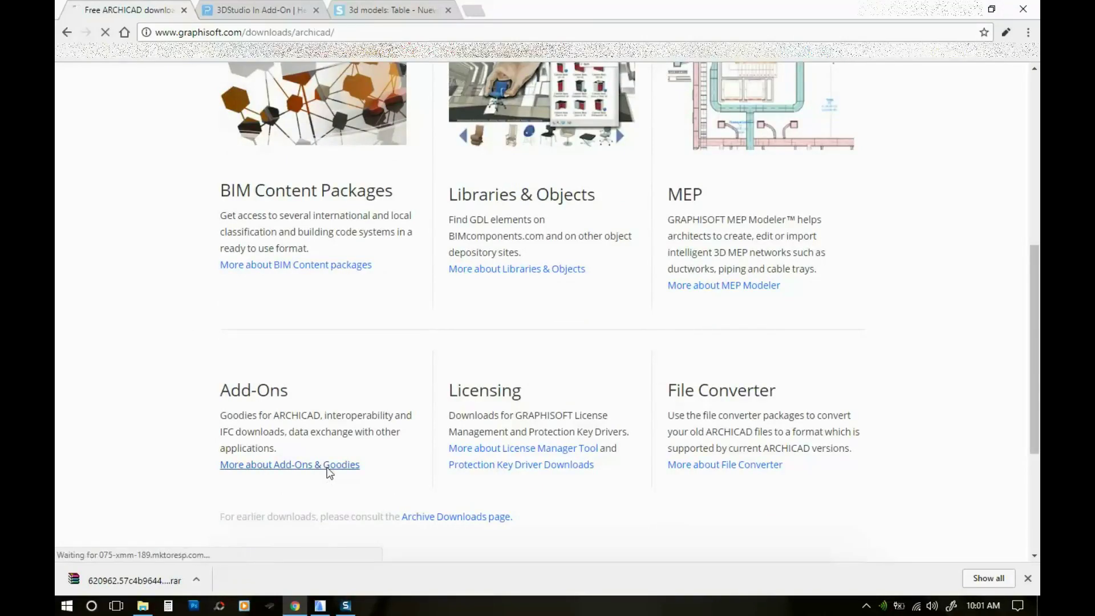
{"action": "left_click", "coordinate": [329, 465]}
{"action": "scroll", "coordinate": [86, 278], "scroll_direction": "down", "scroll_amount": 2}
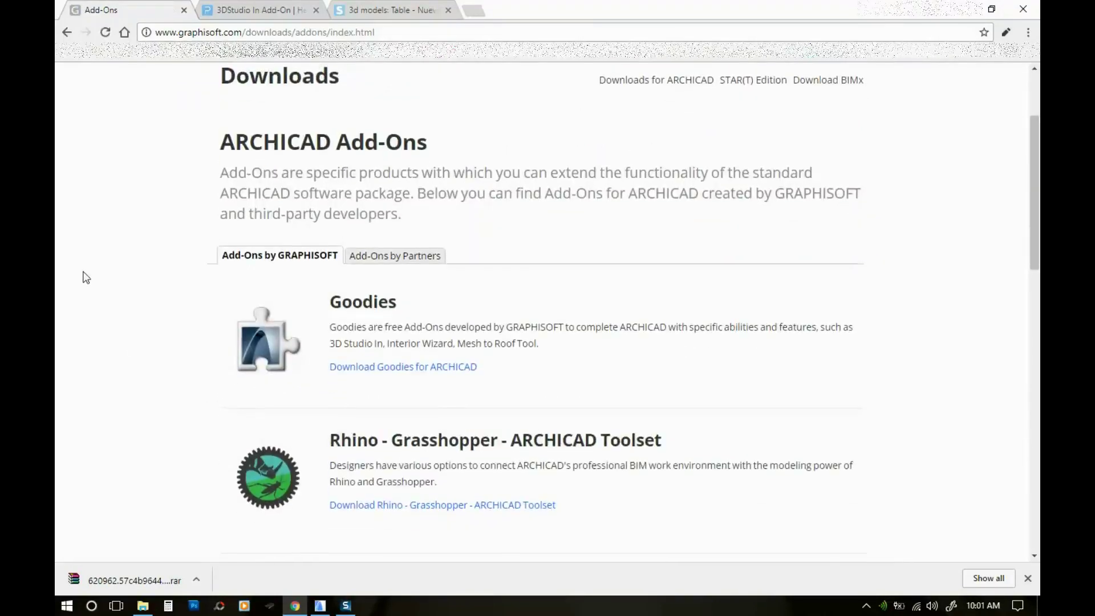
{"action": "scroll", "coordinate": [86, 277], "scroll_direction": "down", "scroll_amount": 3}
{"action": "scroll", "coordinate": [82, 276], "scroll_direction": "up", "scroll_amount": 6}
{"action": "scroll", "coordinate": [216, 339], "scroll_direction": "down", "scroll_amount": 3}
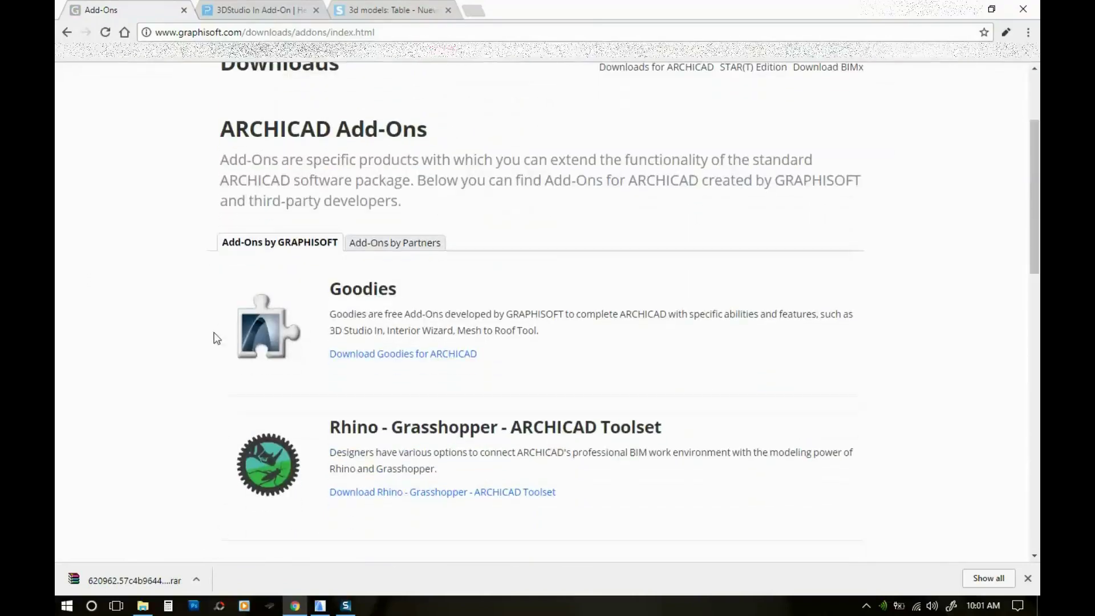
{"action": "scroll", "coordinate": [215, 339], "scroll_direction": "down", "scroll_amount": 2}
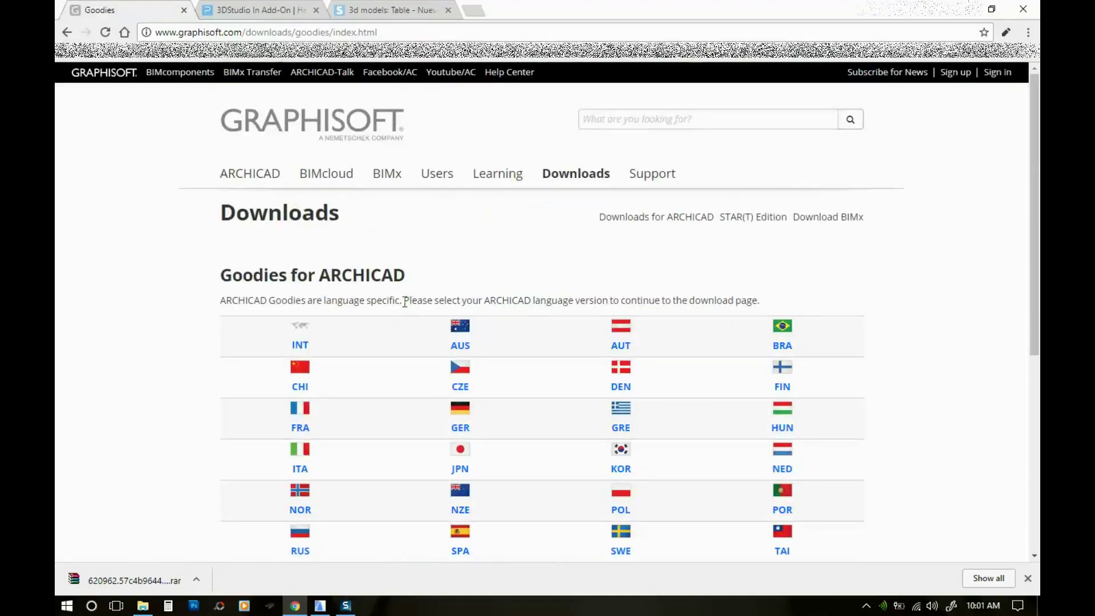
Step: Choose the INT language version and open the earlier download page of Goodies for ARCHICAD 20
{"action": "scroll", "coordinate": [404, 301], "scroll_direction": "down", "scroll_amount": 2}
{"action": "left_click", "coordinate": [300, 207]}
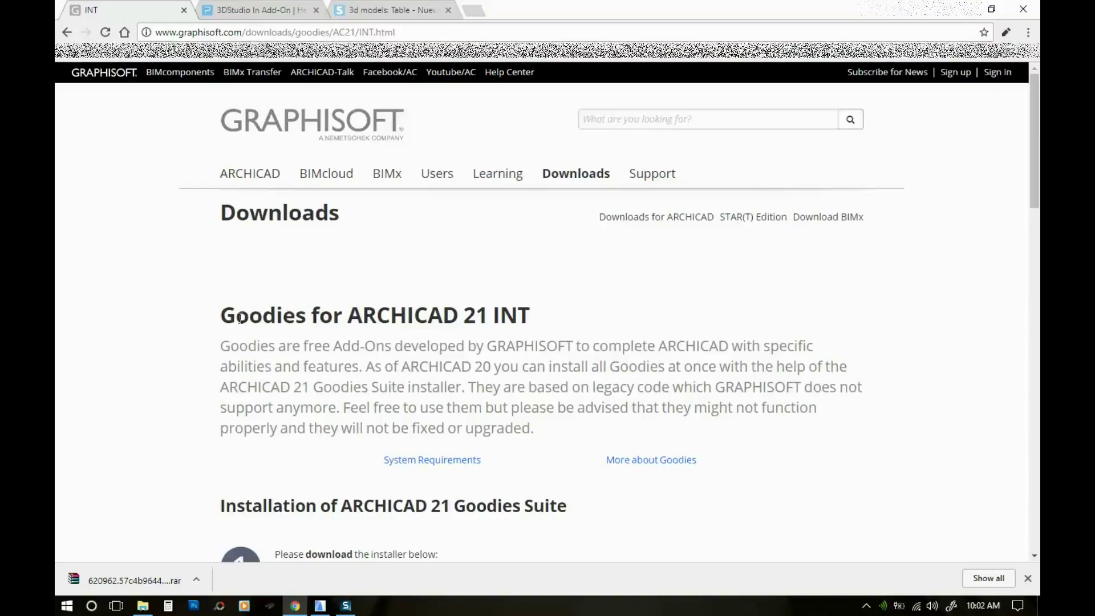
{"action": "scroll", "coordinate": [414, 315], "scroll_direction": "down", "scroll_amount": 20}
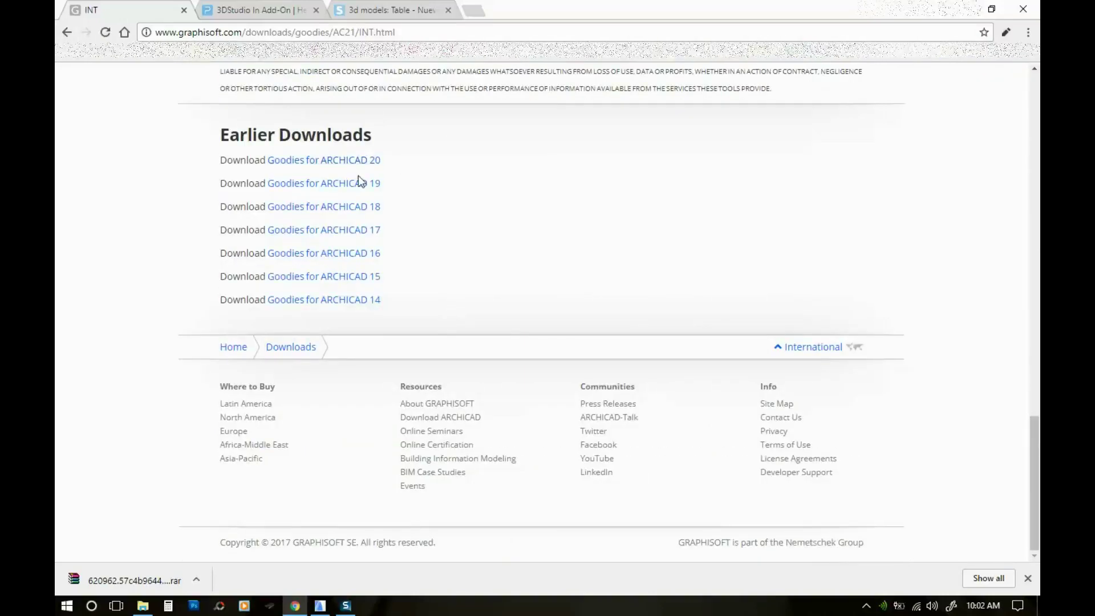
{"action": "scroll", "coordinate": [456, 246], "scroll_direction": "up", "scroll_amount": 20}
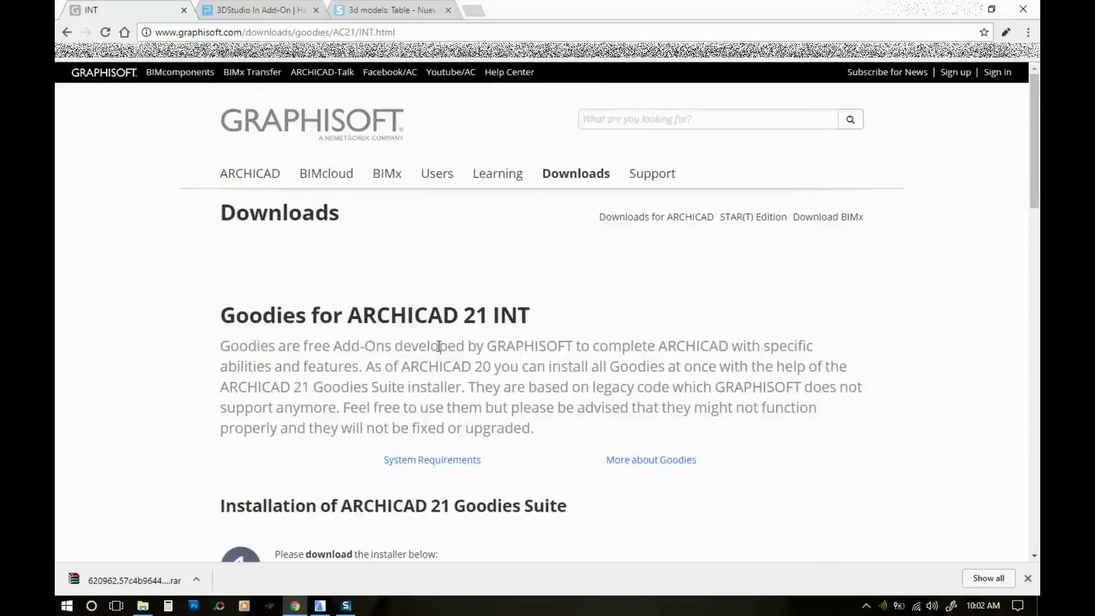
{"action": "scroll", "coordinate": [439, 346], "scroll_direction": "down", "scroll_amount": 20}
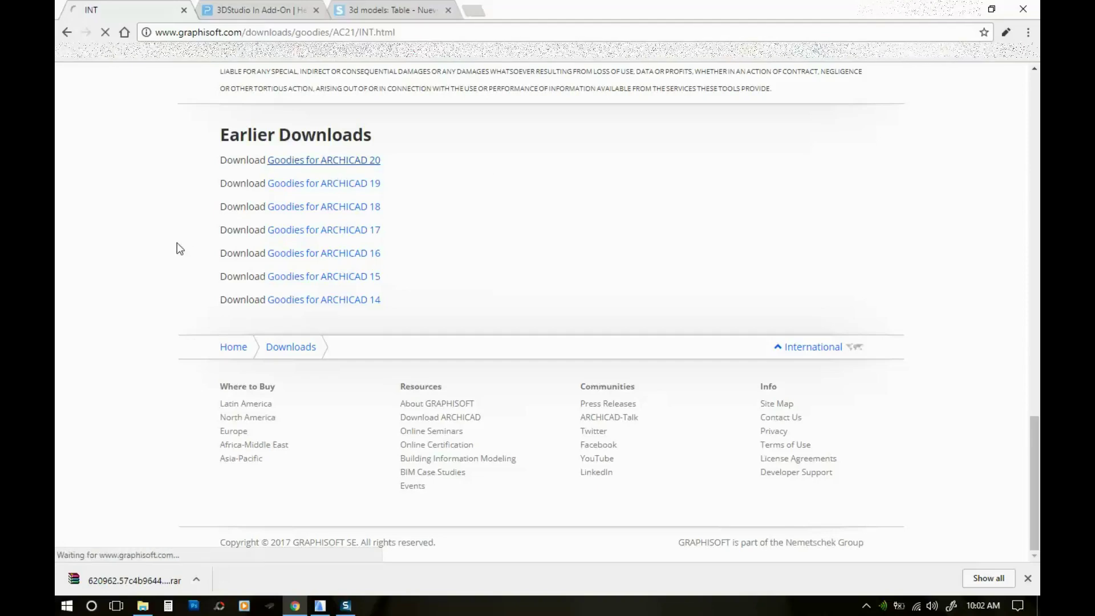
{"action": "scroll", "coordinate": [174, 243], "scroll_direction": "down", "scroll_amount": 7}
{"action": "scroll", "coordinate": [175, 243], "scroll_direction": "up", "scroll_amount": 4}
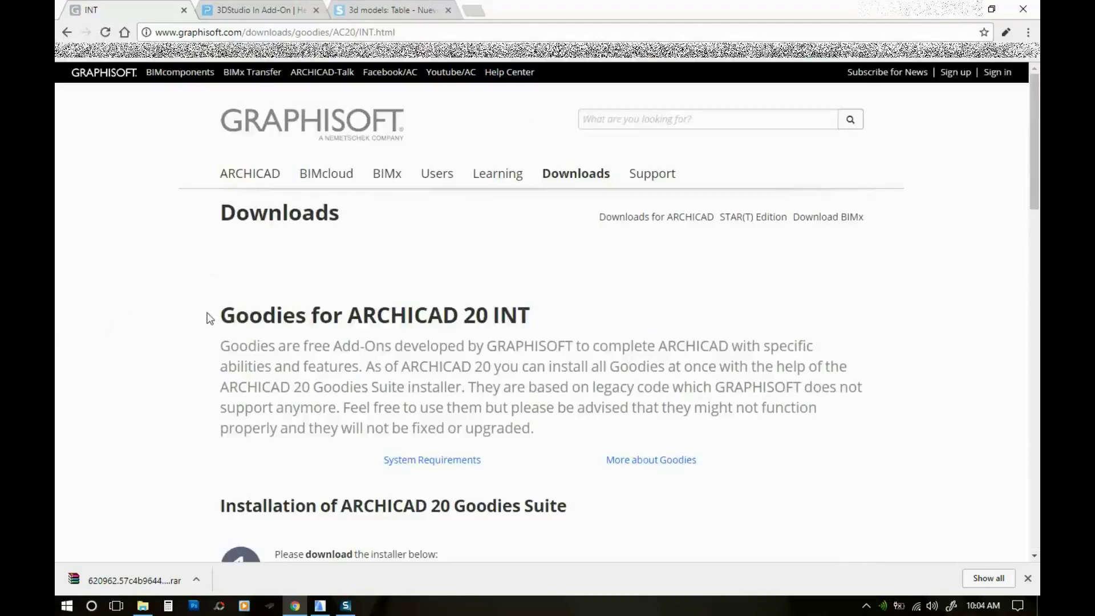
Step: Download the Windows ARCHICAD 20 Goodies Suite installer and preview its installation package dialog without extracting it
{"action": "scroll", "coordinate": [343, 312], "scroll_direction": "down", "scroll_amount": 2}
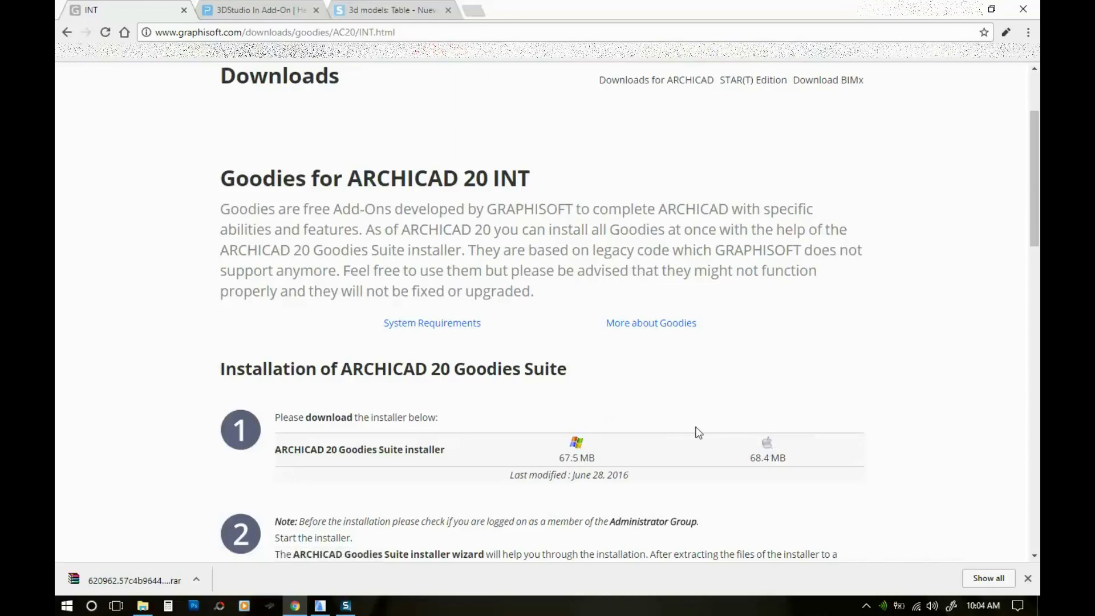
{"action": "left_click", "coordinate": [577, 445]}
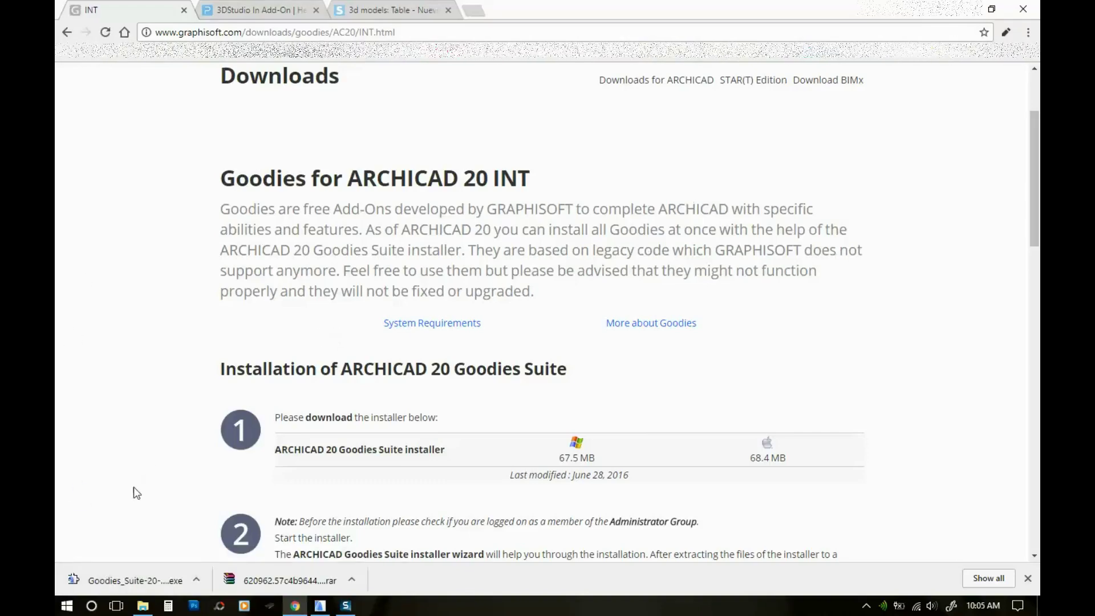
{"action": "left_click", "coordinate": [127, 576]}
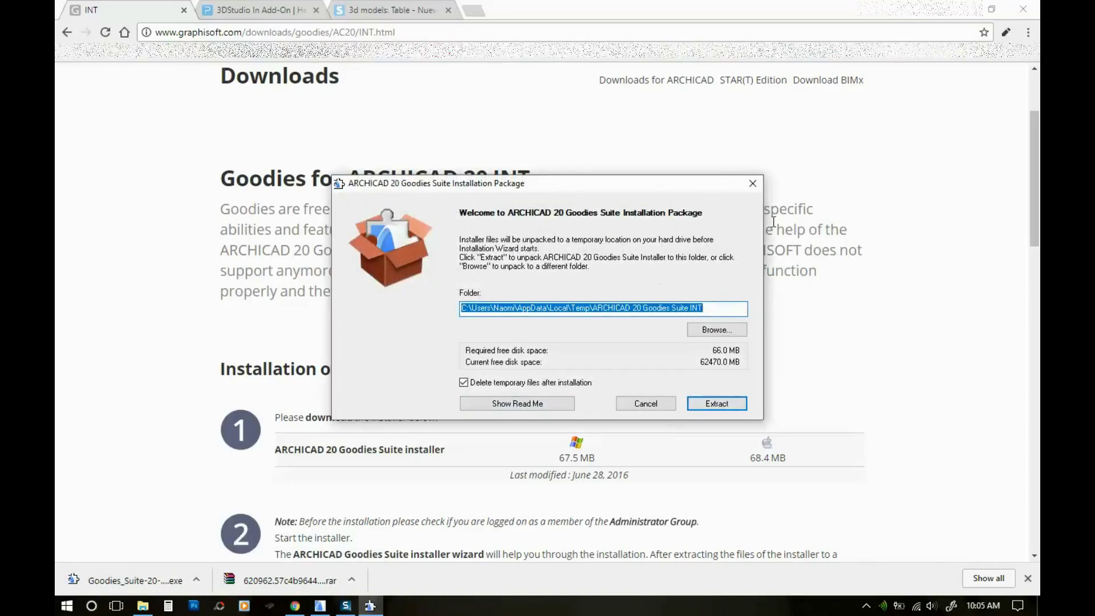
{"action": "left_click", "coordinate": [753, 183]}
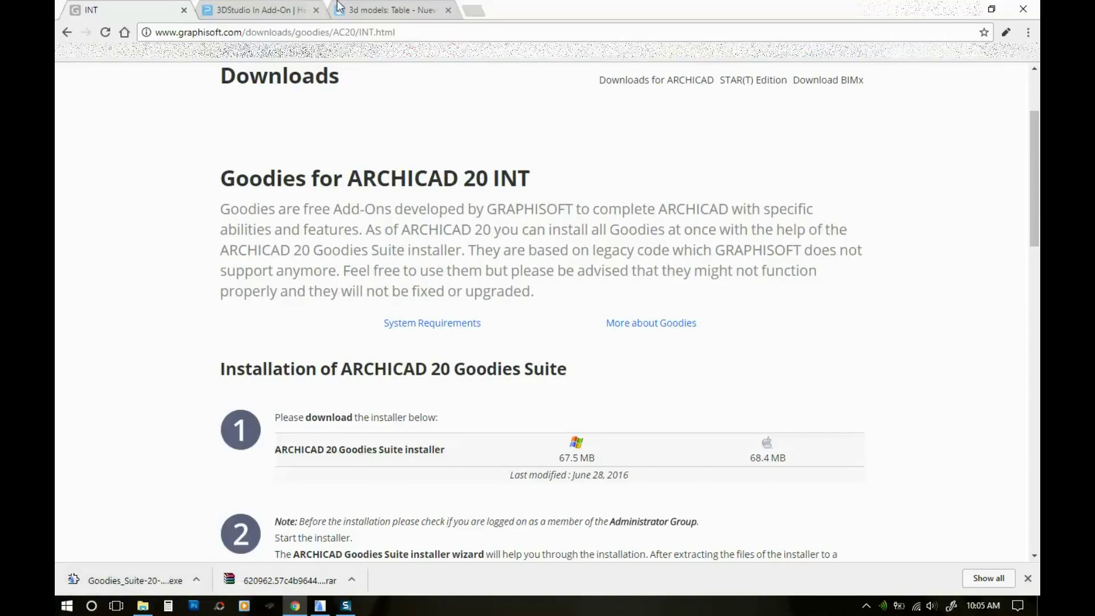
Step: Open the downloaded coffee table archive and launch Nuevo Jasmine Coffee Table (2014).max from its folder in 3ds Max
{"action": "left_click", "coordinate": [398, 7]}
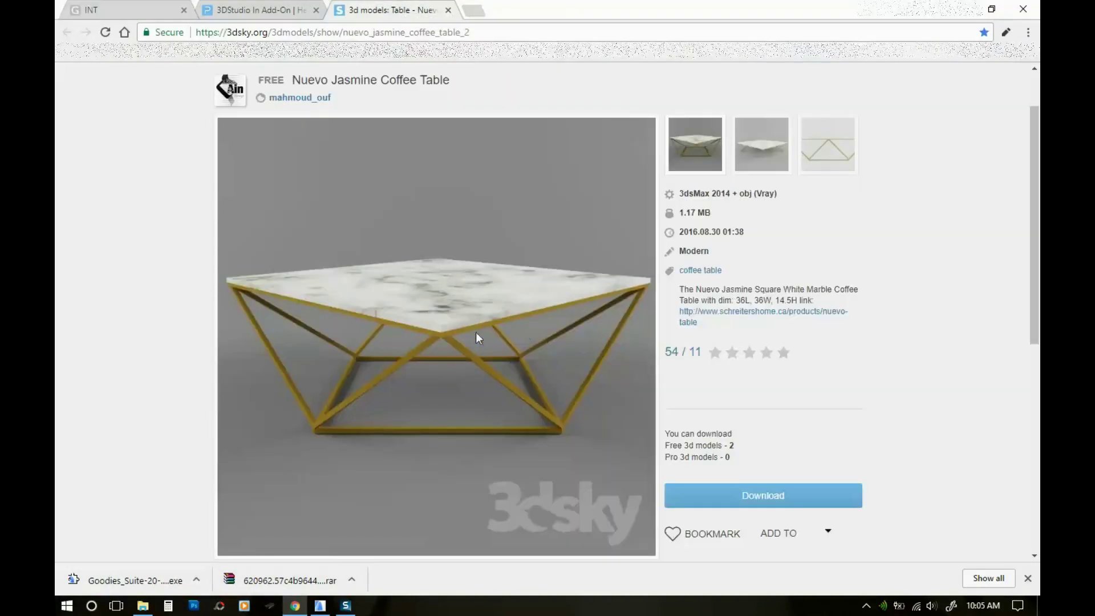
{"action": "left_click", "coordinate": [288, 580]}
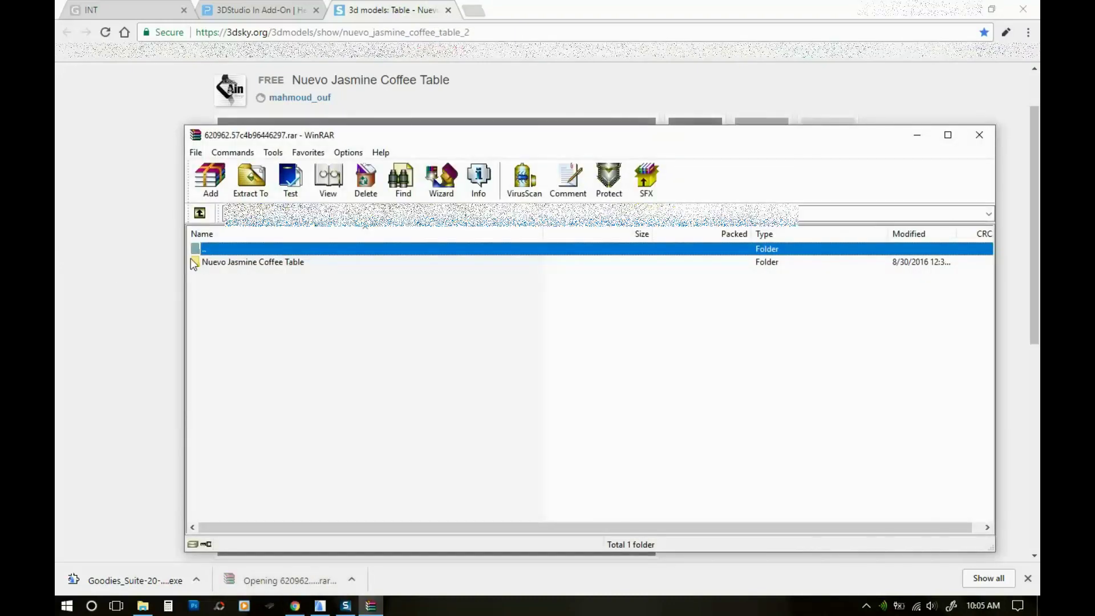
{"action": "double_click", "coordinate": [227, 262]}
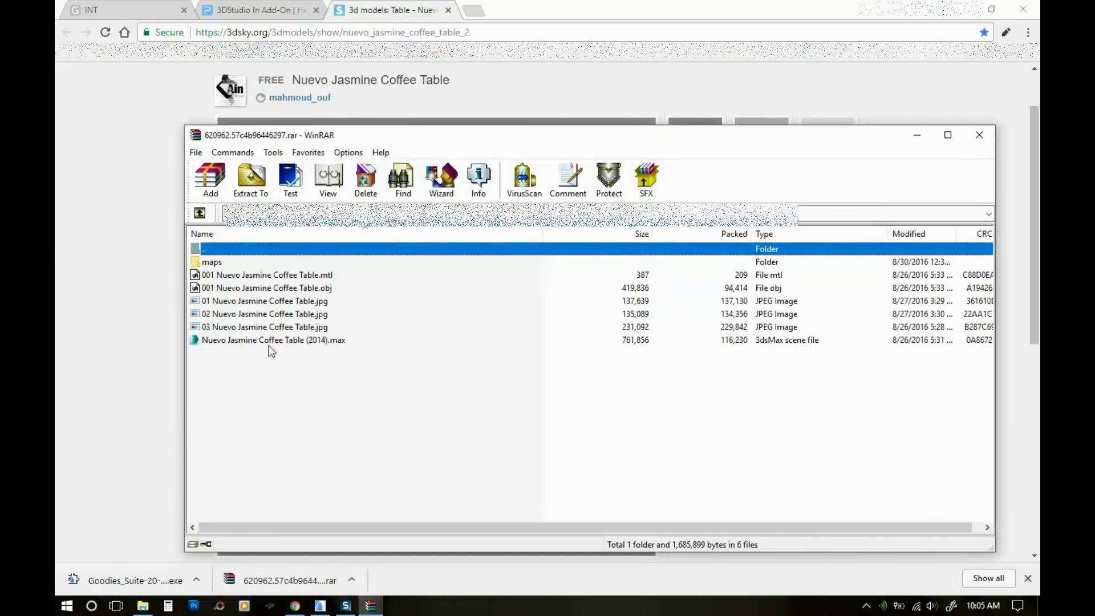
{"action": "left_click", "coordinate": [263, 345]}
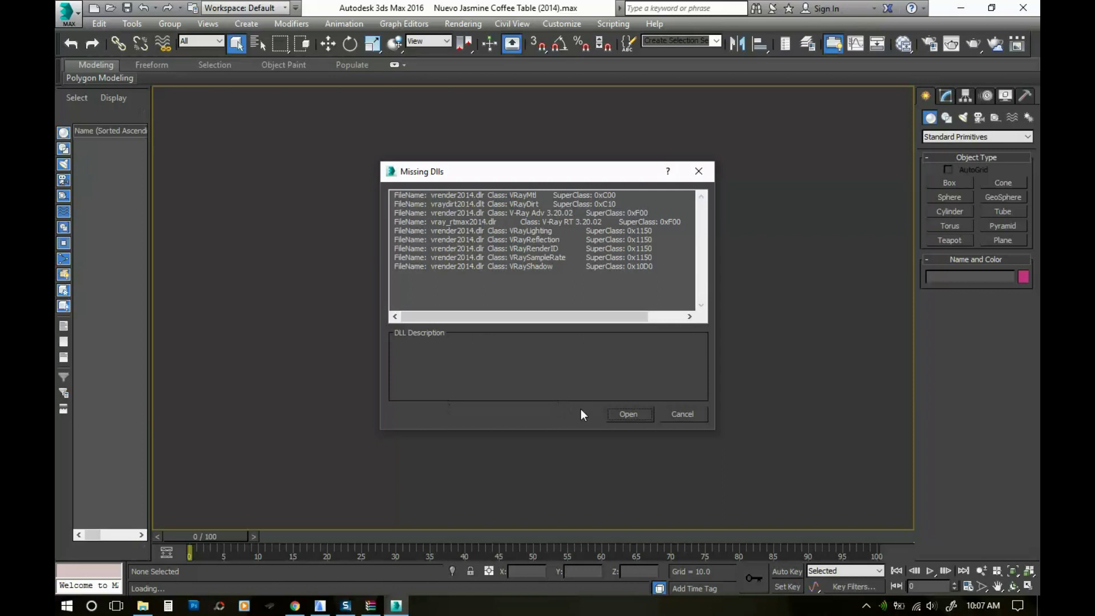
Step: Finish loading the scene despite missing files, keeping the system's gamma and LUT settings and rescaling the file objects to the system unit scale
{"action": "left_click", "coordinate": [628, 414]}
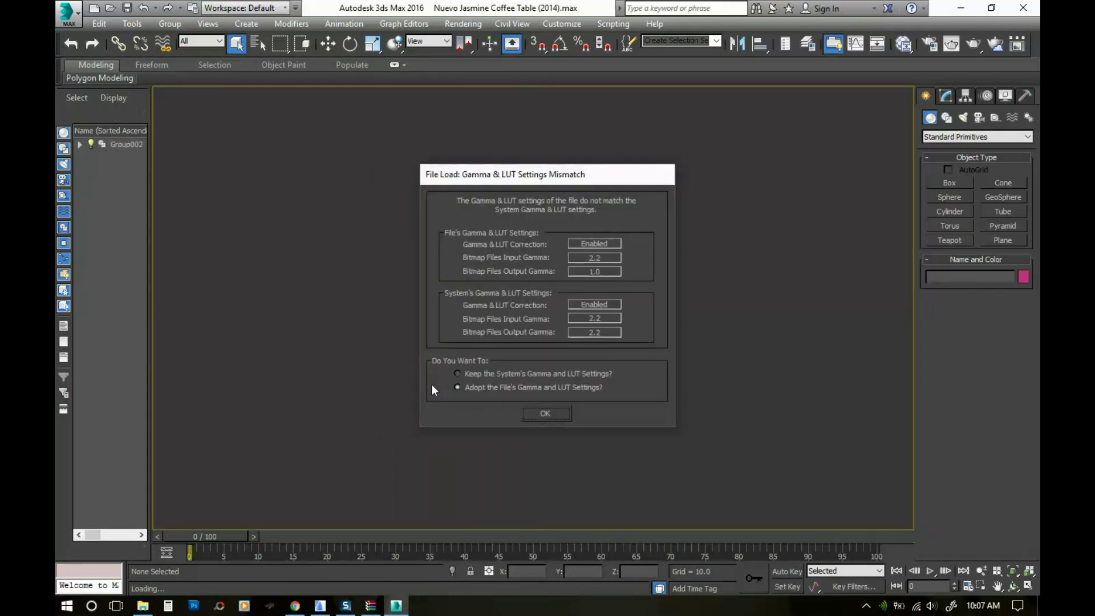
{"action": "left_click", "coordinate": [505, 375]}
{"action": "left_click", "coordinate": [560, 418]}
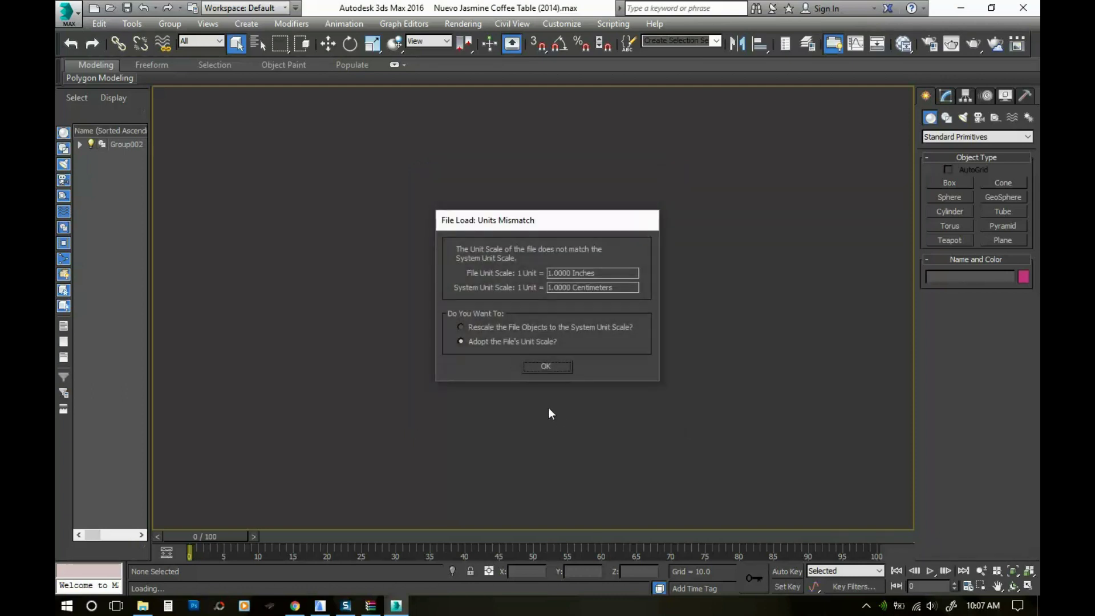
{"action": "left_click", "coordinate": [514, 329]}
{"action": "left_click", "coordinate": [558, 366]}
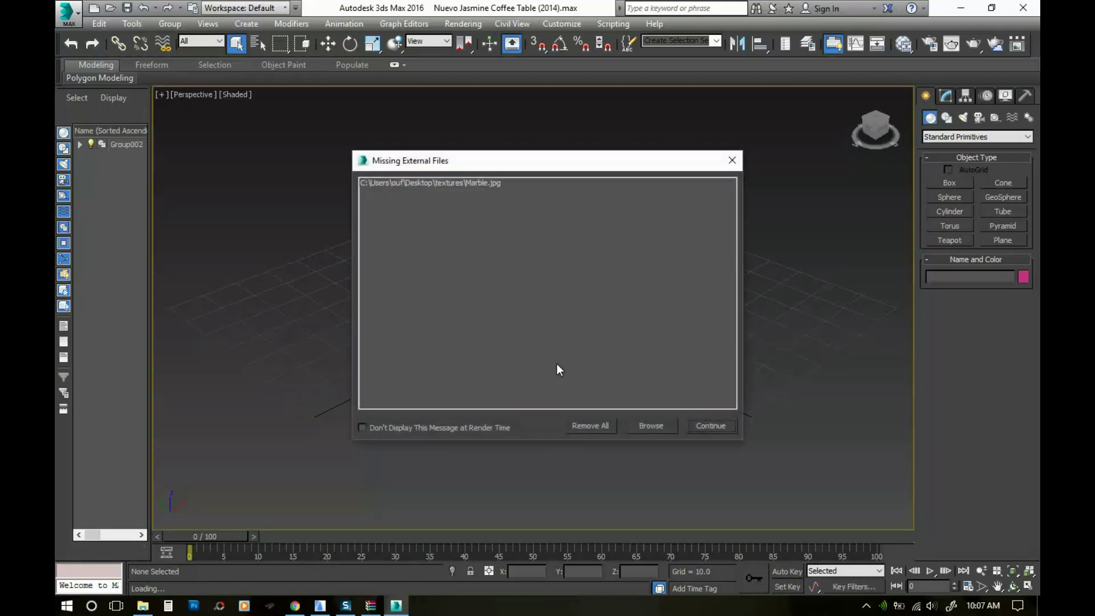
{"action": "left_click", "coordinate": [710, 425]}
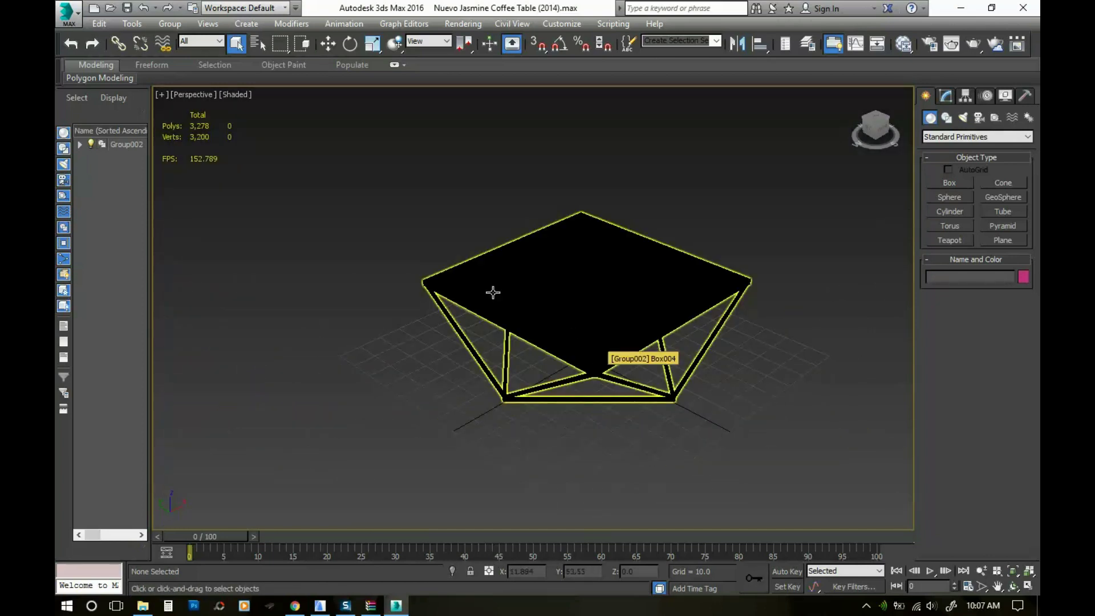
{"action": "left_click", "coordinate": [640, 320]}
{"action": "left_click", "coordinate": [420, 200]}
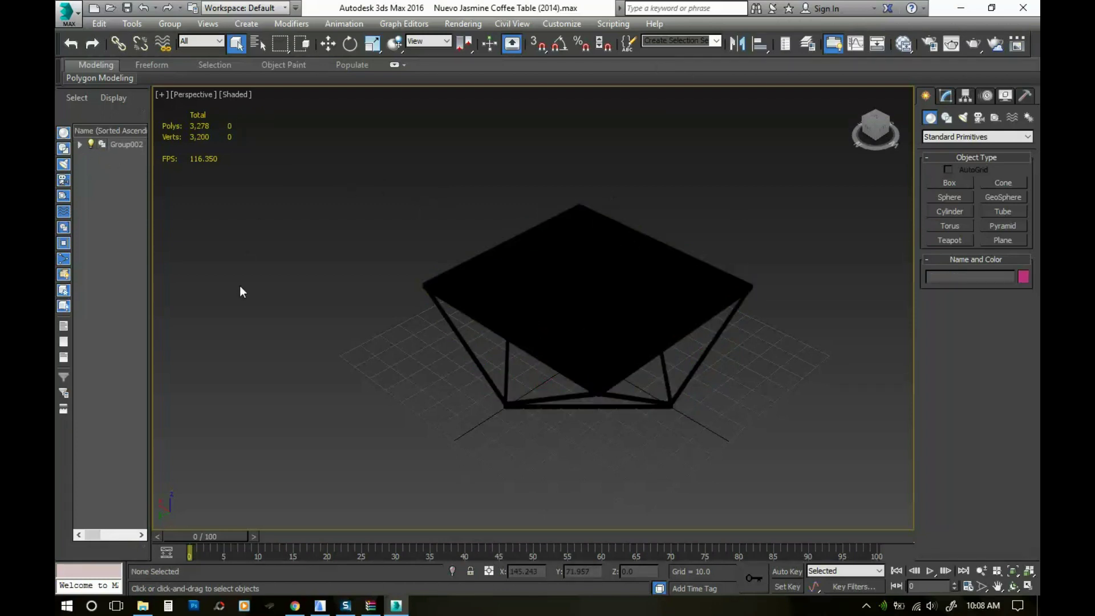
Step: Export the scene as coffee table 5 in 3D Studio (*.3DS) format to the 3d max objects folder, preserving MAX's texture coordinates
{"action": "left_click", "coordinate": [68, 11]}
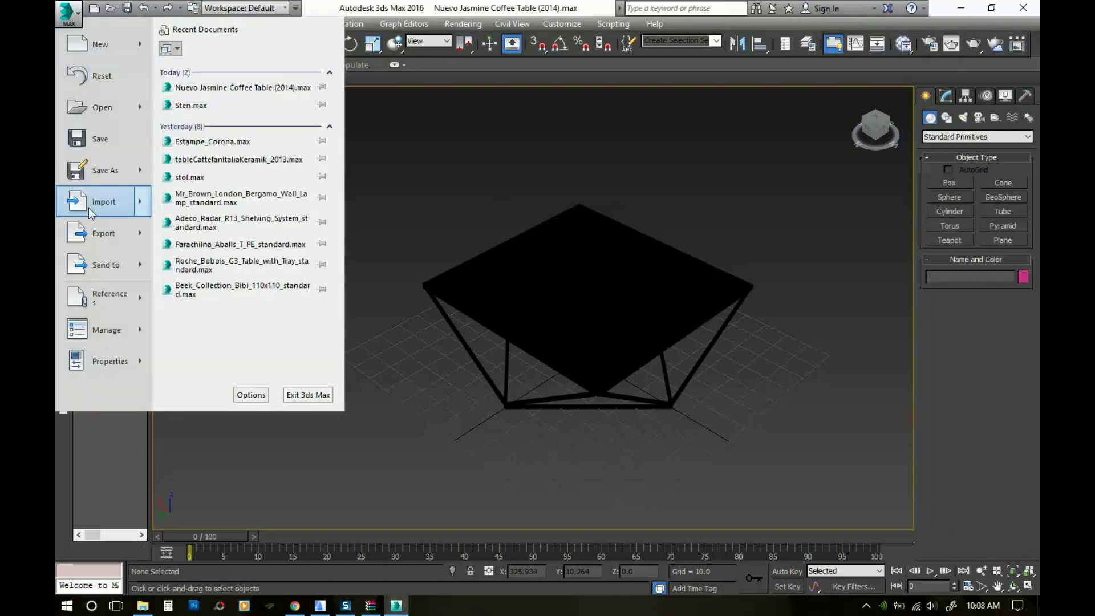
{"action": "left_click", "coordinate": [99, 237]}
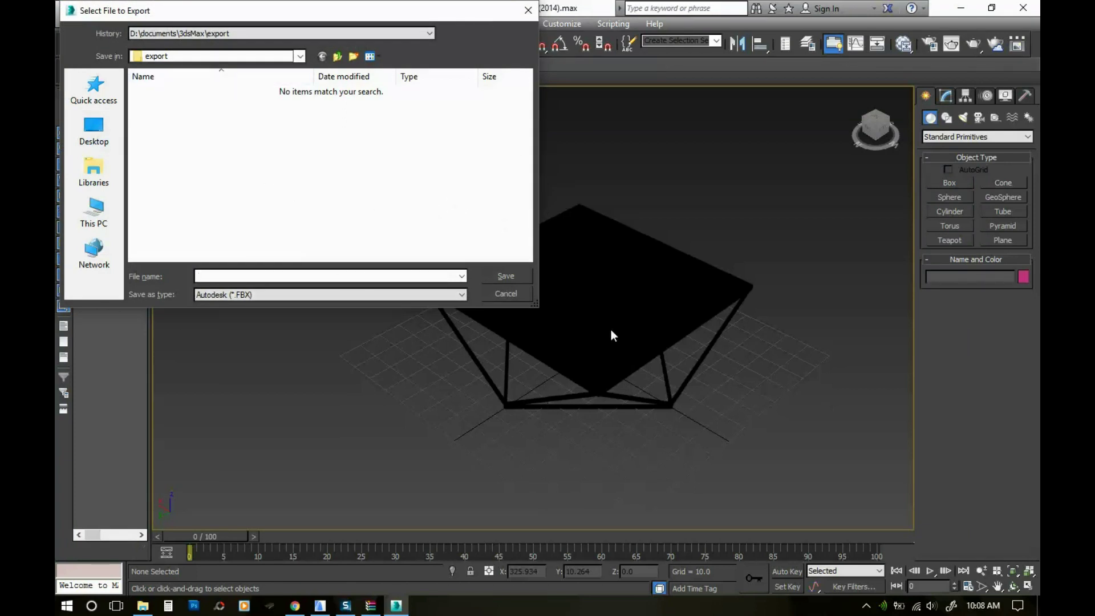
{"action": "left_click", "coordinate": [339, 57]}
{"action": "left_click", "coordinate": [267, 295]}
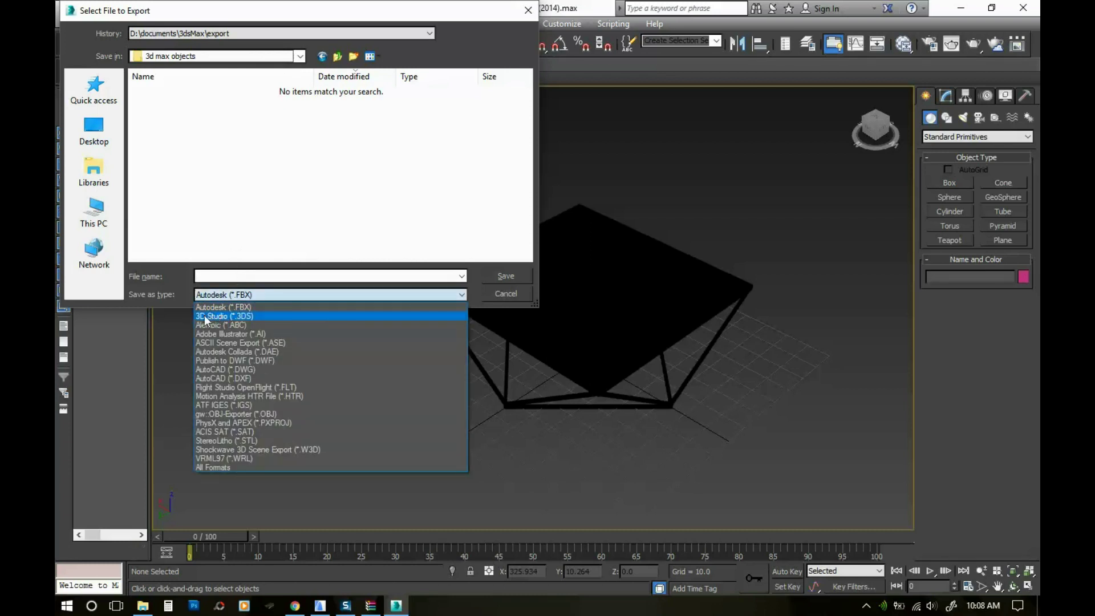
{"action": "left_click", "coordinate": [210, 316]}
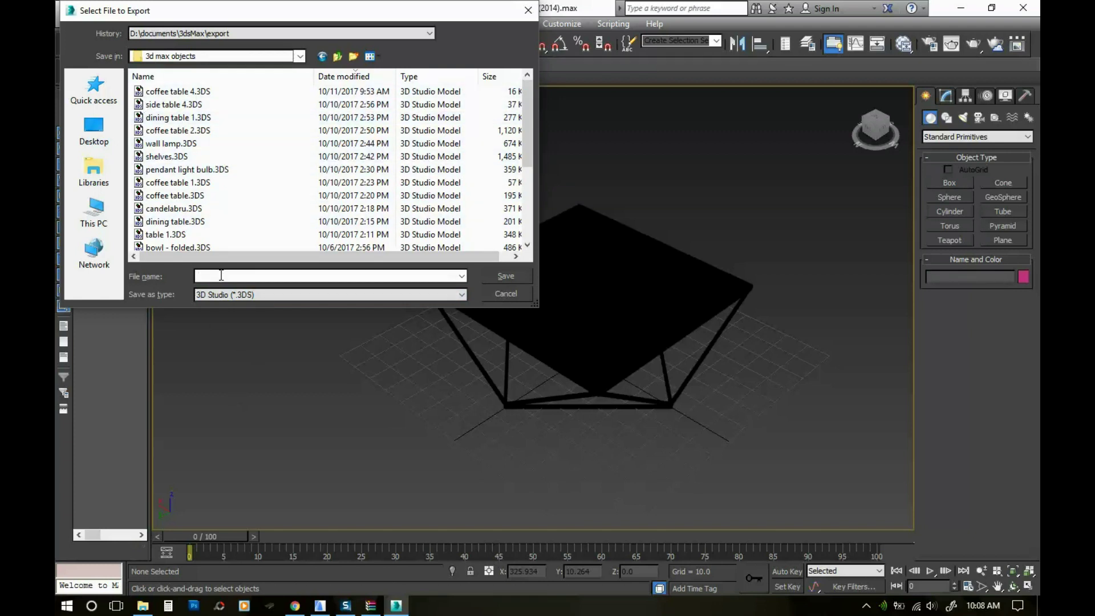
{"action": "type", "text": "coffee table "}
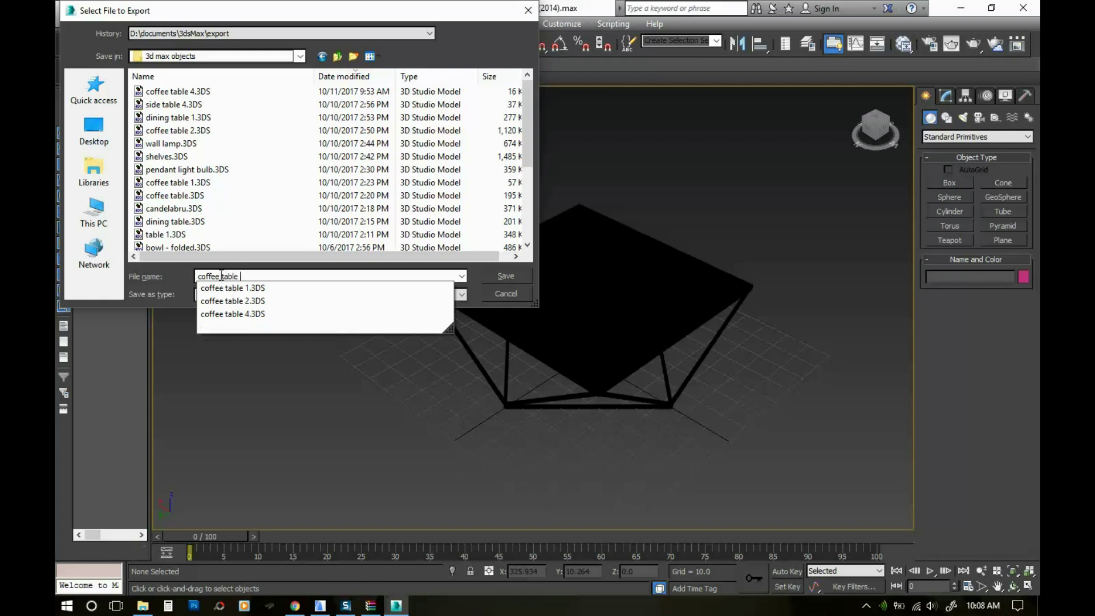
{"action": "type", "text": "5"}
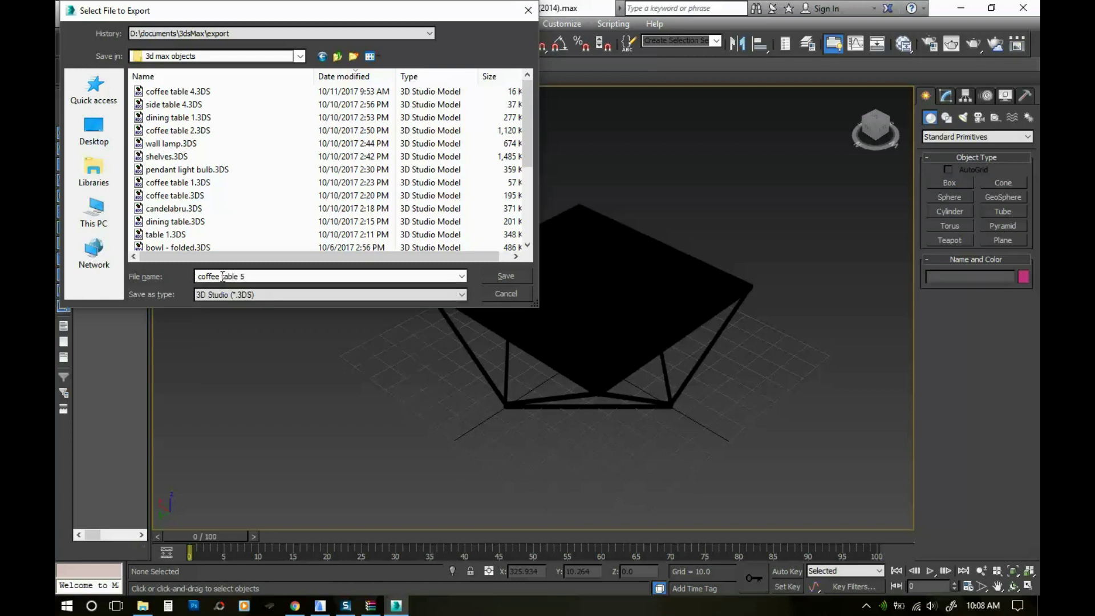
{"action": "left_click", "coordinate": [515, 276]}
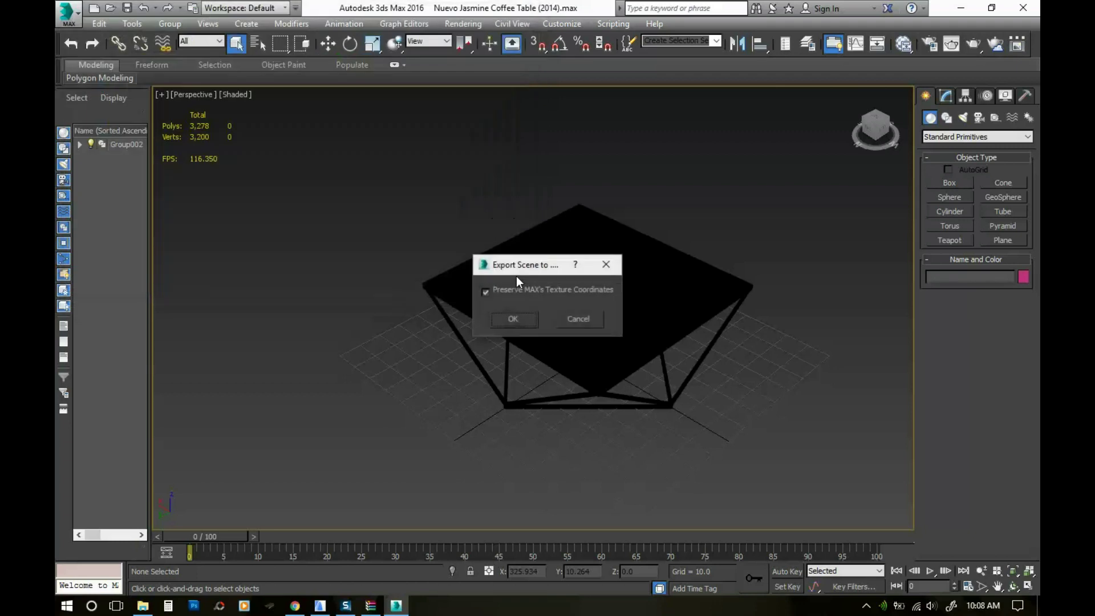
{"action": "left_click", "coordinate": [516, 318]}
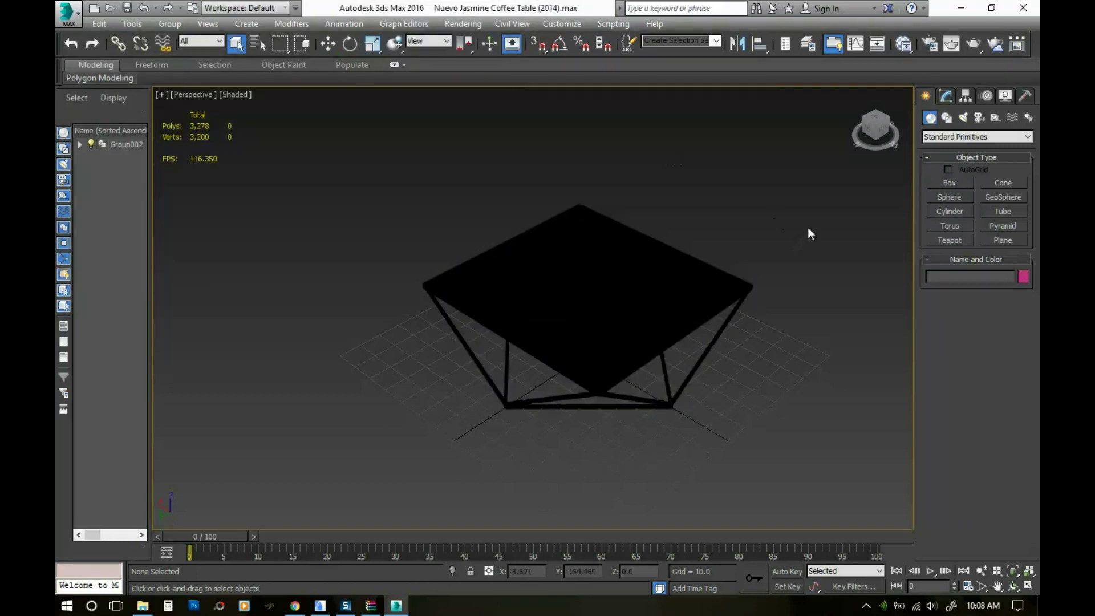
Step: Switch to ARCHICAD and load coffee table 5.3DS from the 3d max objects folder for import as a GDL object
{"action": "left_click", "coordinate": [320, 606]}
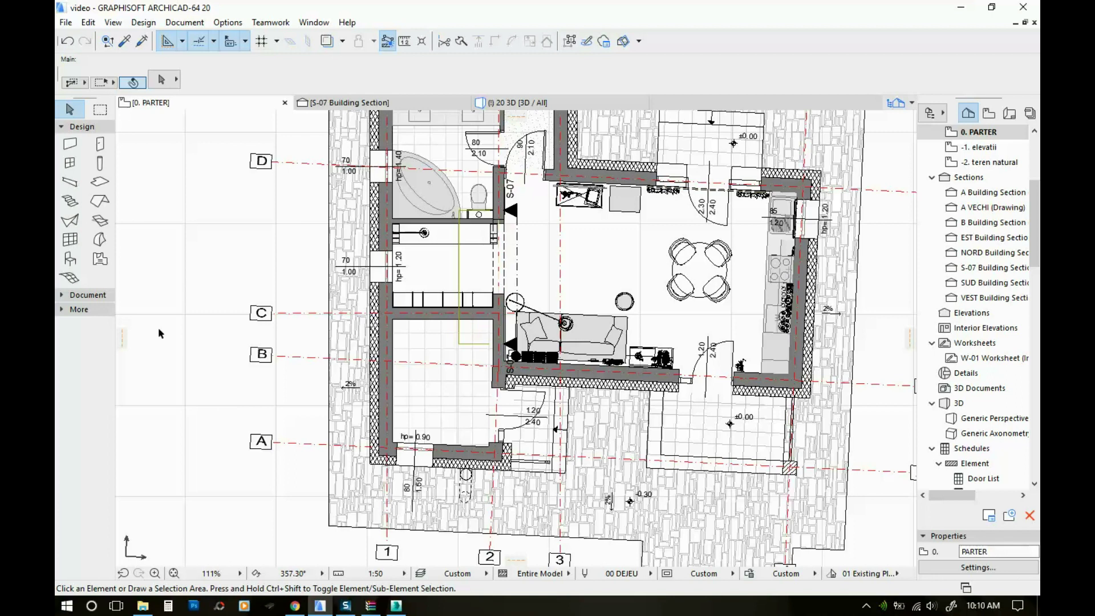
{"action": "left_click", "coordinate": [65, 22]}
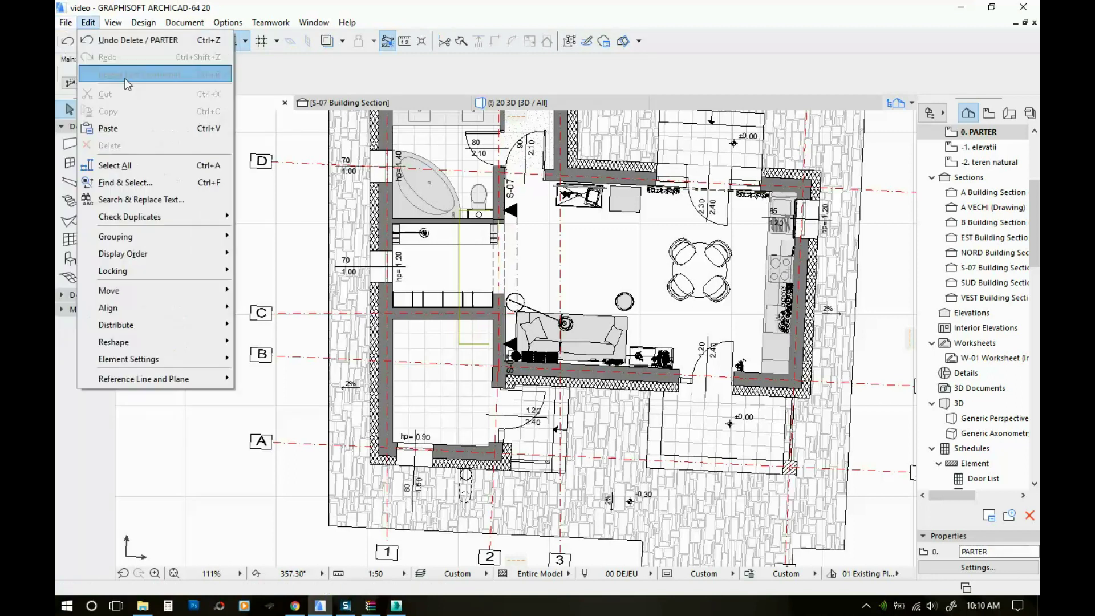
{"action": "mouse_move", "coordinate": [128, 197]}
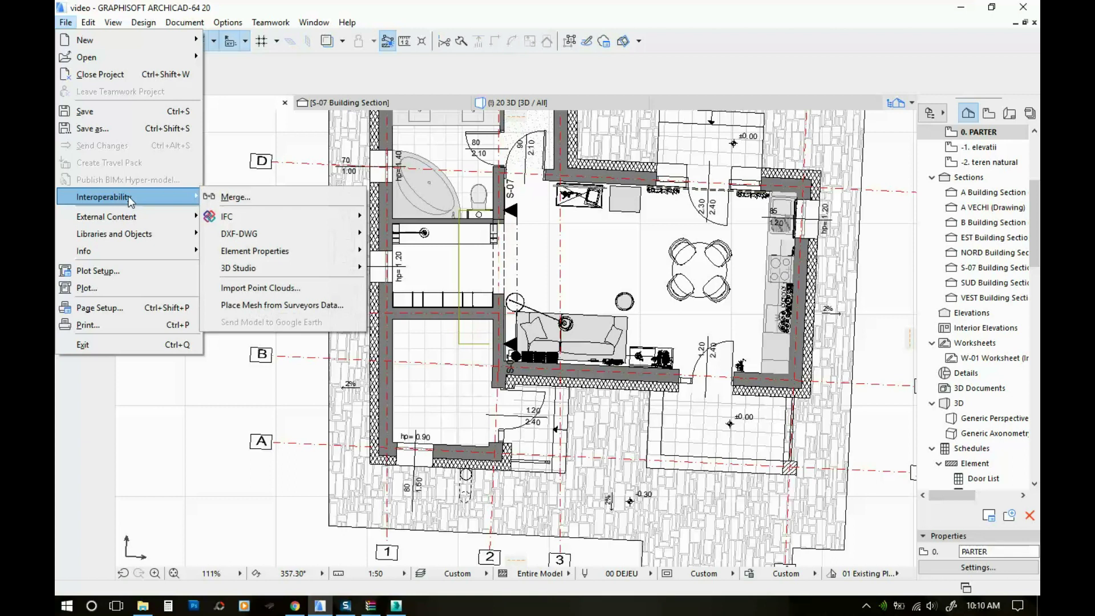
{"action": "mouse_move", "coordinate": [269, 273]}
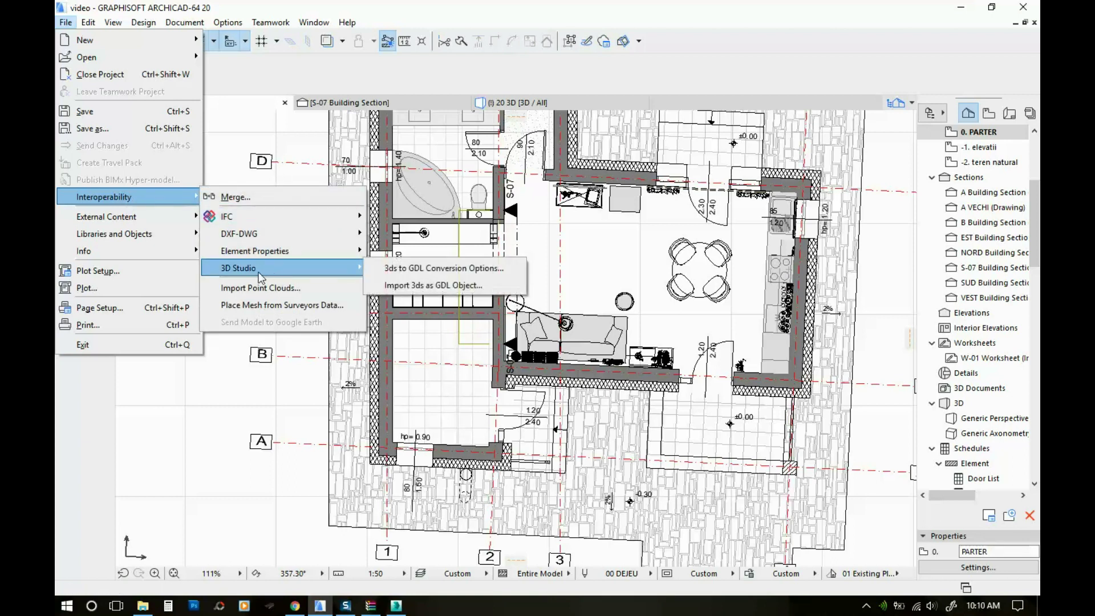
{"action": "left_click", "coordinate": [451, 282]}
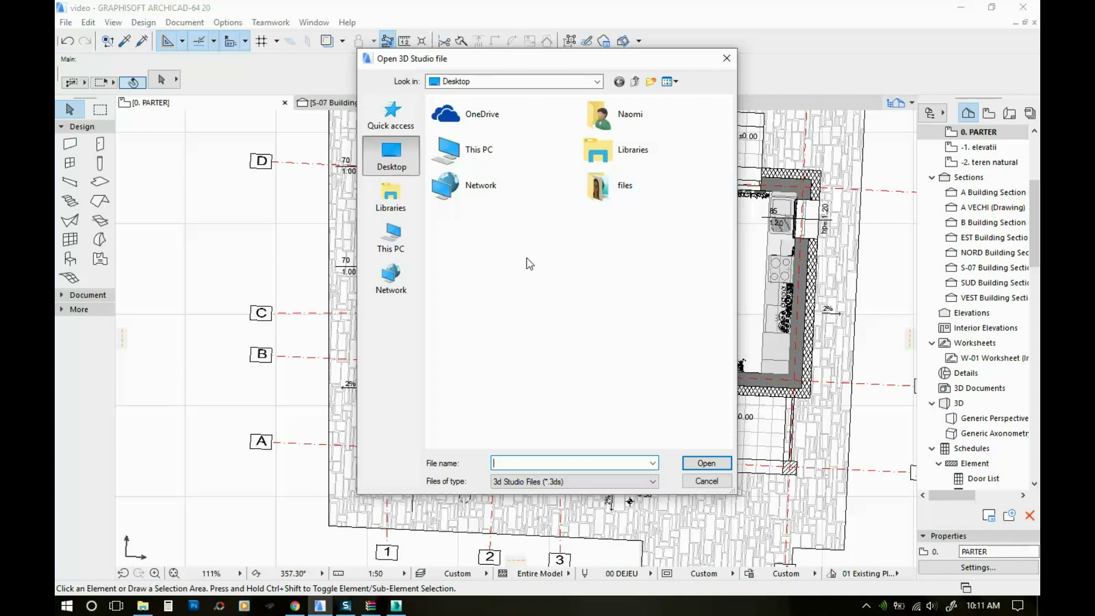
{"action": "left_click", "coordinate": [416, 252]}
{"action": "left_click", "coordinate": [477, 119]}
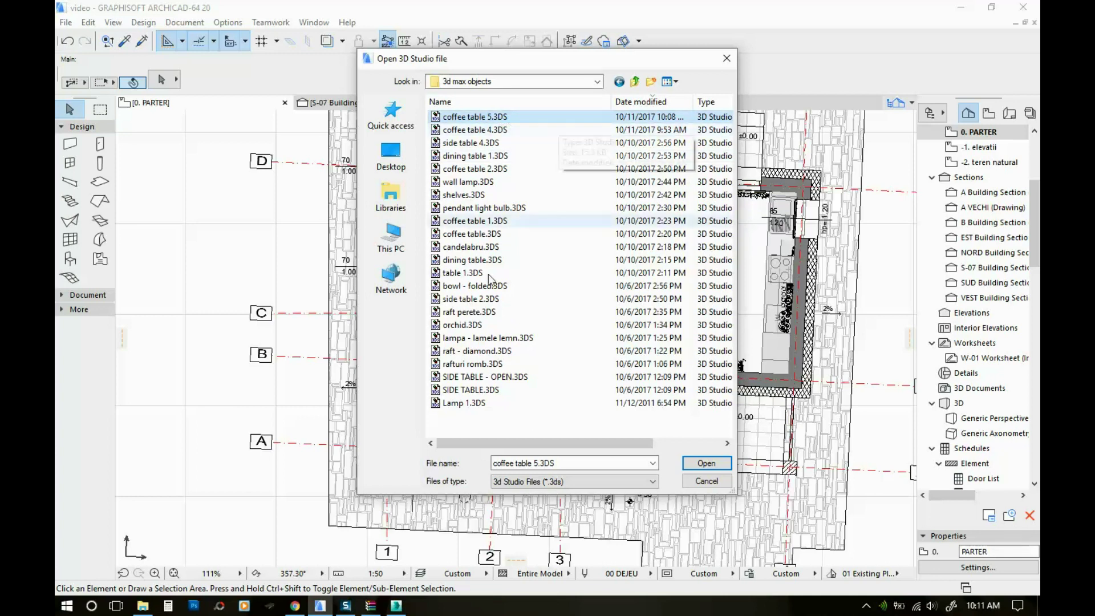
{"action": "left_click", "coordinate": [706, 463]}
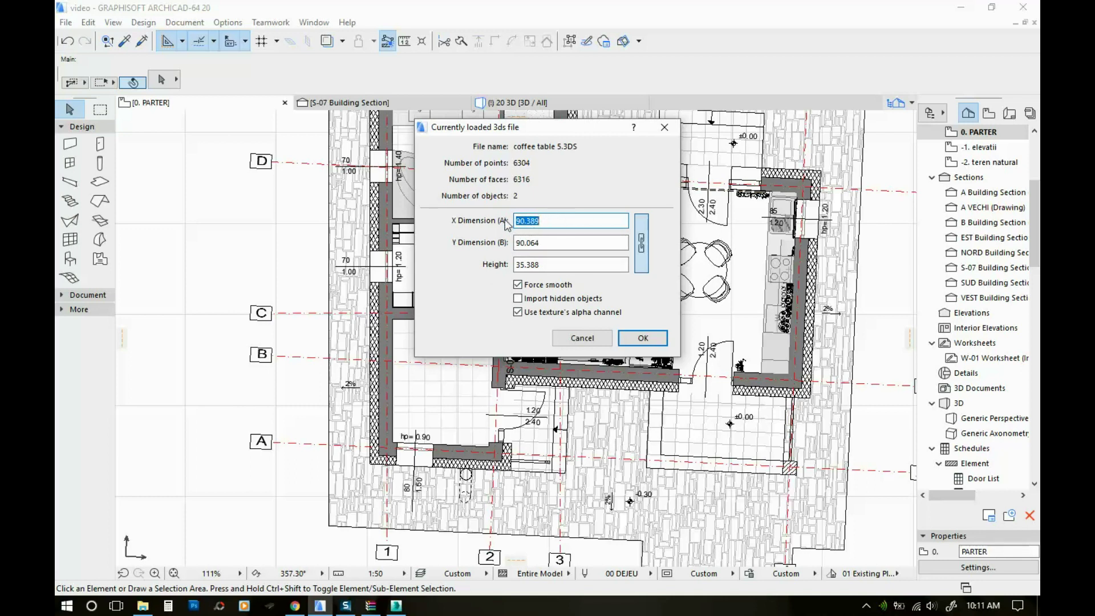
Step: Set the imported table's height to 0.35 with linked proportions and create the object in the embedded library
{"action": "double_click", "coordinate": [549, 264]}
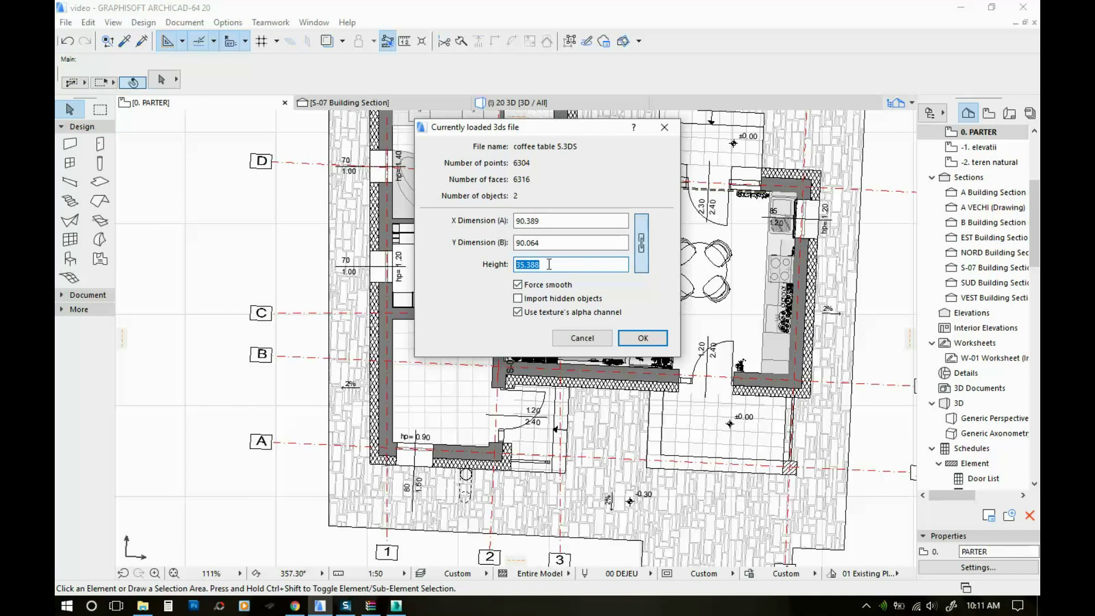
{"action": "type", "text": "0.35"}
{"action": "left_click", "coordinate": [654, 341]}
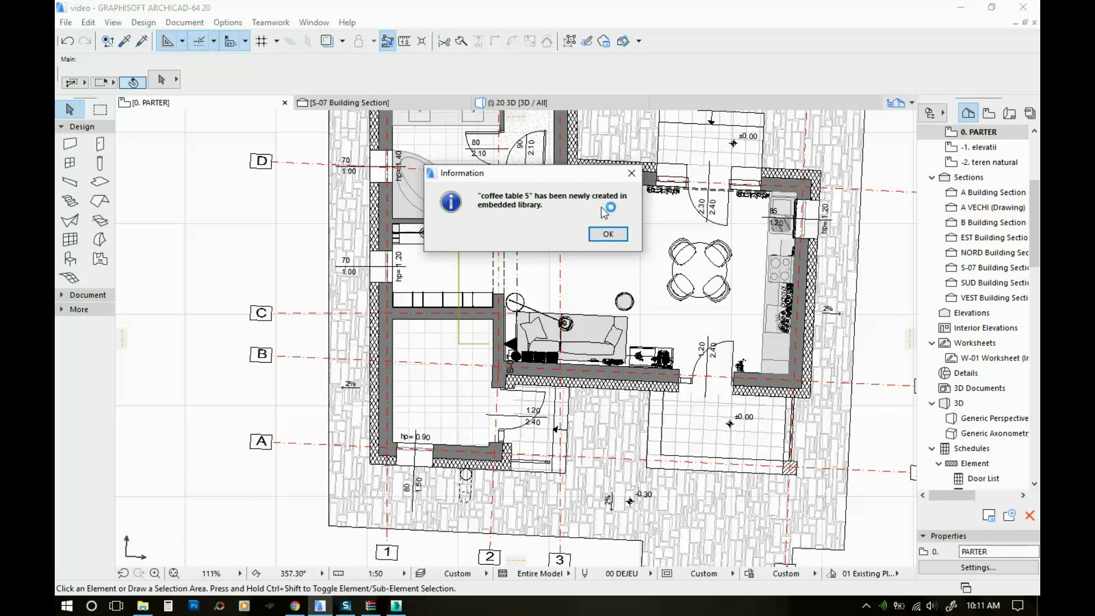
{"action": "left_click", "coordinate": [609, 235]}
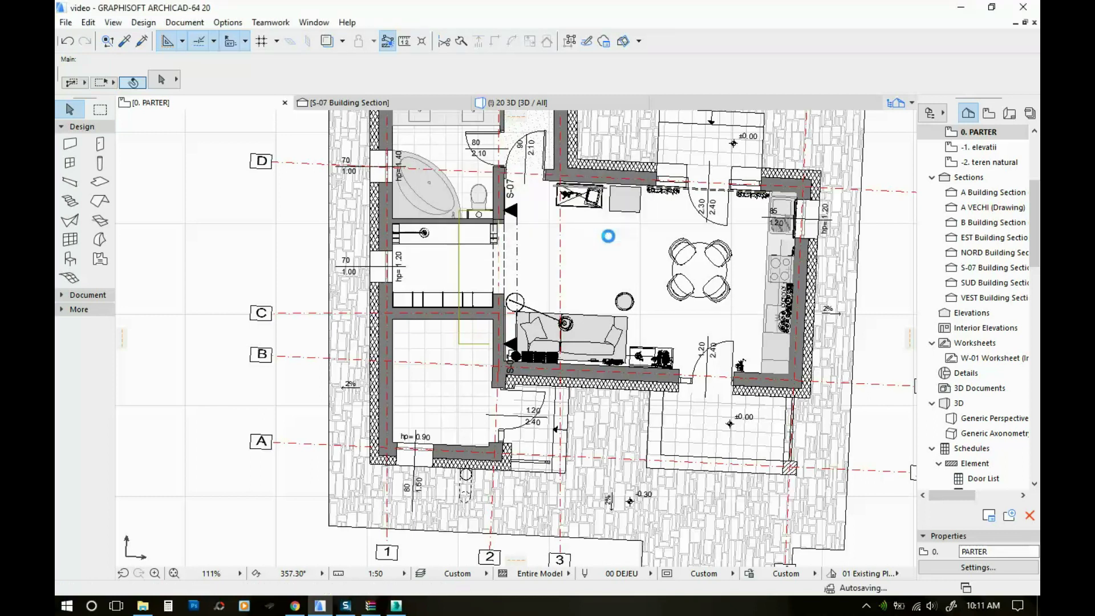
Step: Place the coffee table 5 object in the living room of the PARTER plan and move it in front of the sofa
{"action": "left_click", "coordinate": [70, 260]}
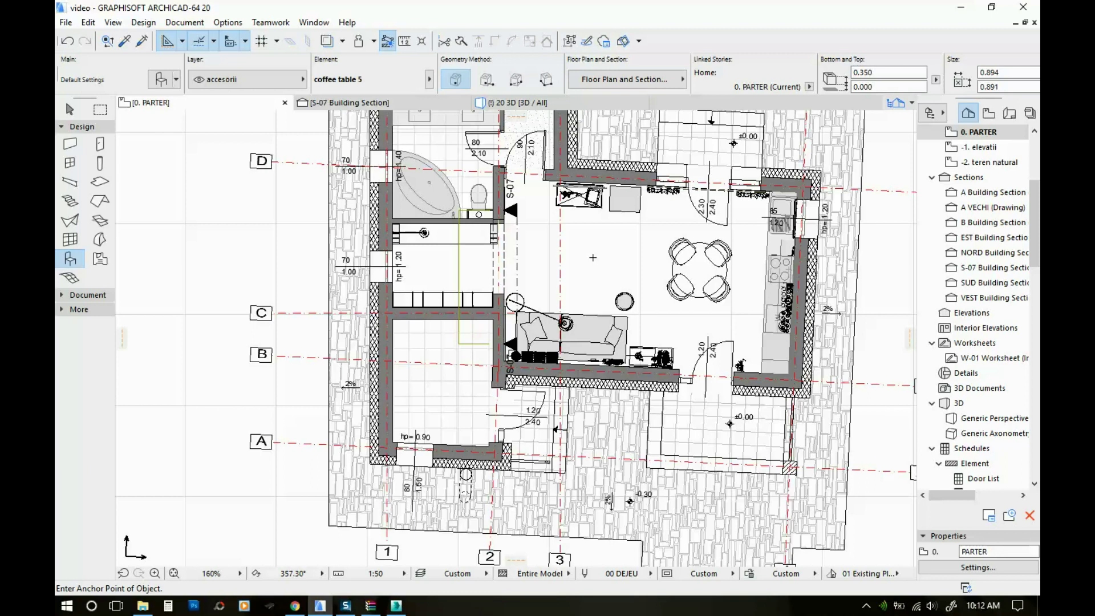
{"action": "scroll", "coordinate": [602, 257], "scroll_direction": "up", "scroll_amount": 3}
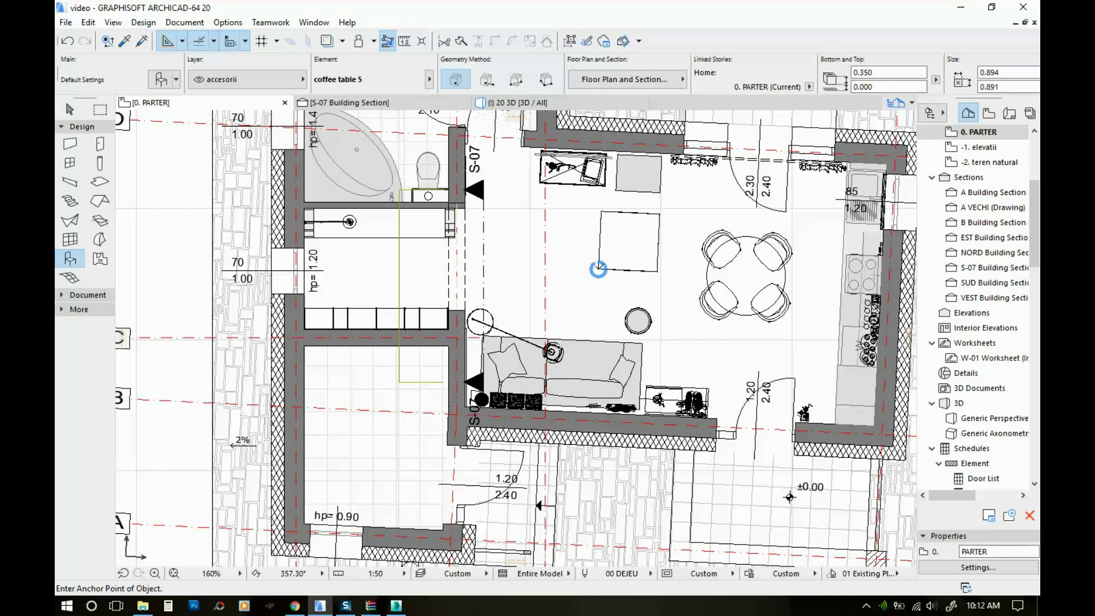
{"action": "left_click", "coordinate": [598, 269]}
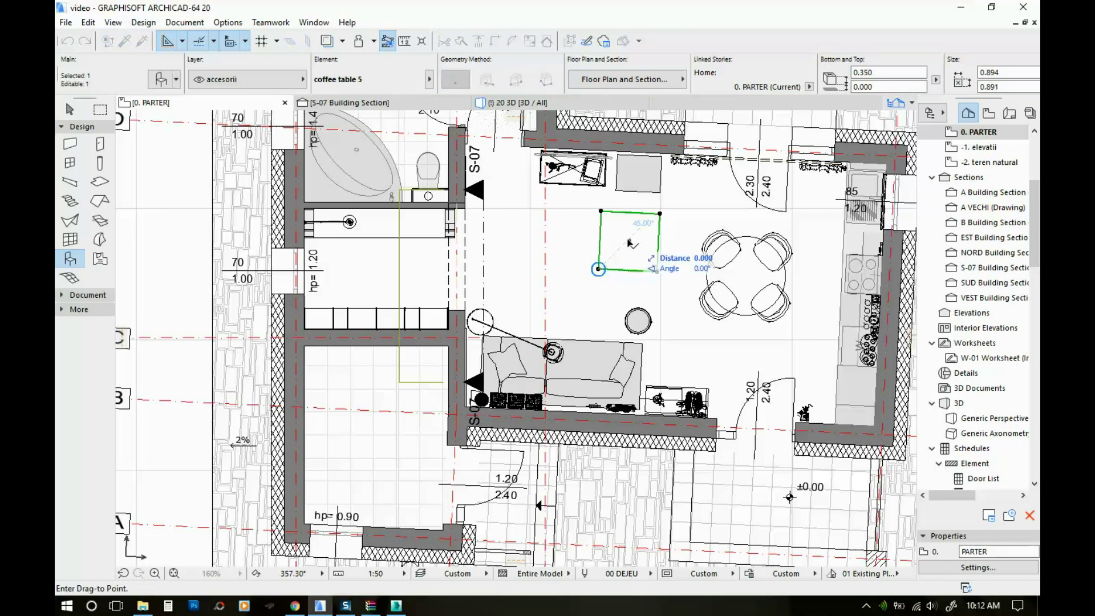
{"action": "left_click", "coordinate": [597, 269]}
{"action": "left_click", "coordinate": [544, 297]}
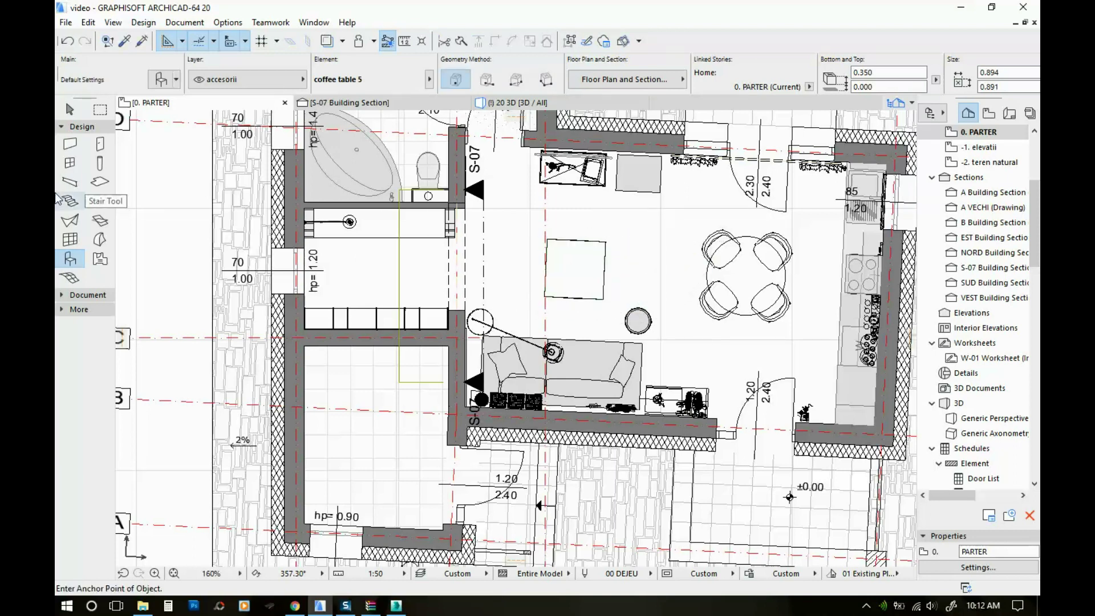
Step: Draw a rectangular marquee around the living area and generate the 3D view of the marquee contents
{"action": "left_click", "coordinate": [100, 109]}
{"action": "scroll", "coordinate": [340, 166], "scroll_direction": "down", "scroll_amount": 3}
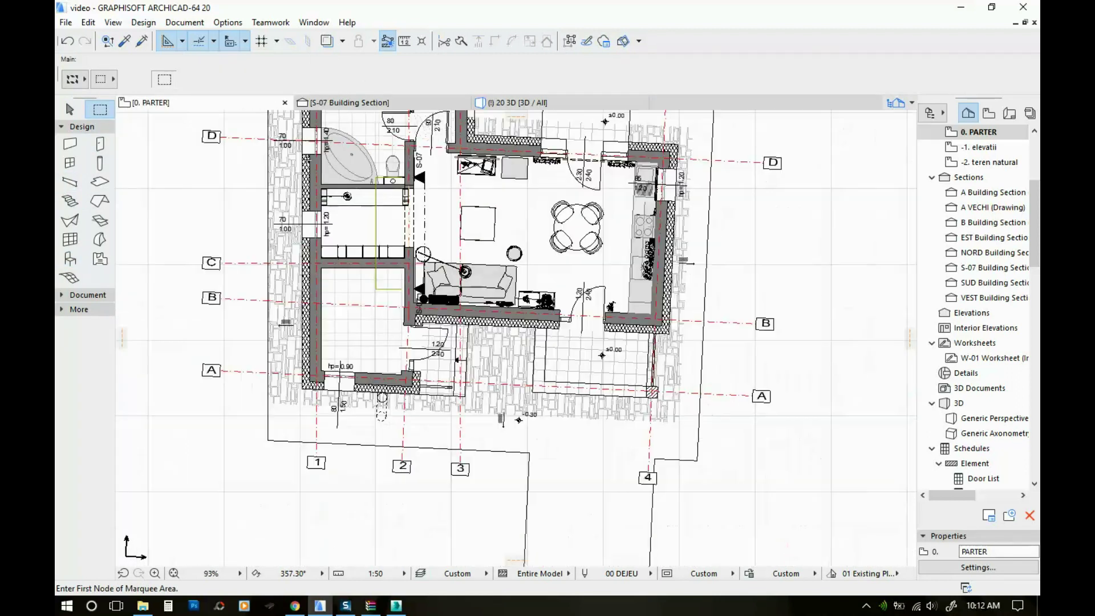
{"action": "left_click", "coordinate": [283, 115]}
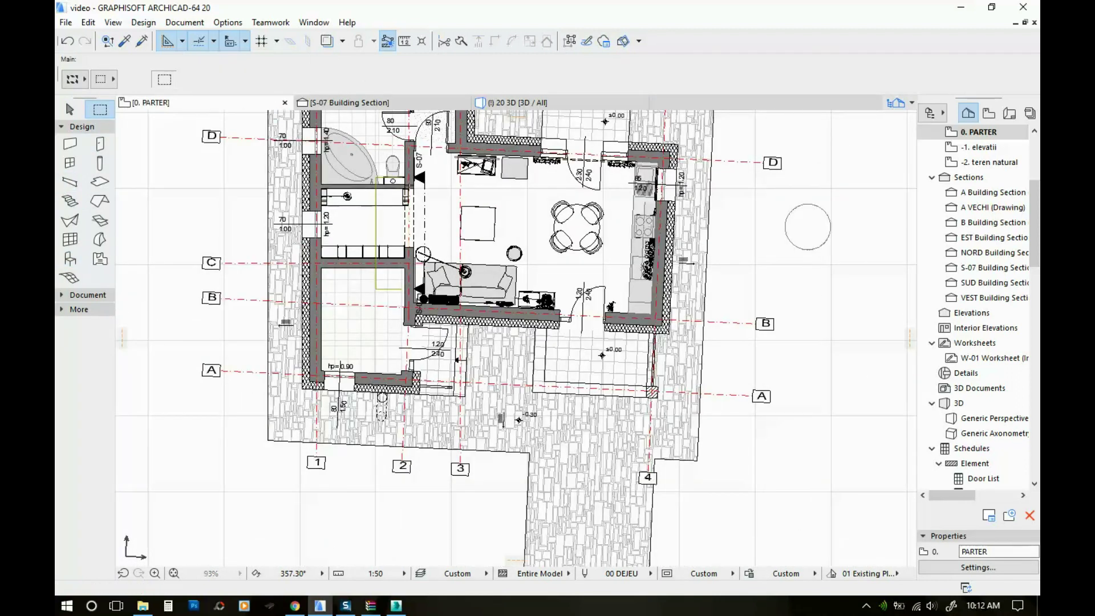
{"action": "left_click", "coordinate": [707, 352]}
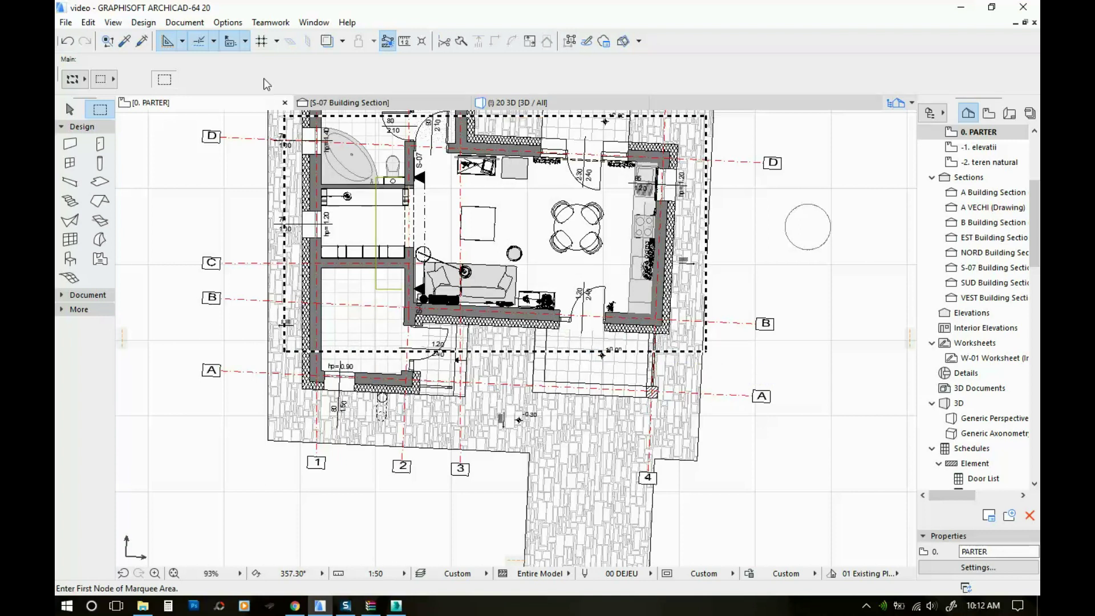
{"action": "key", "text": "F5"}
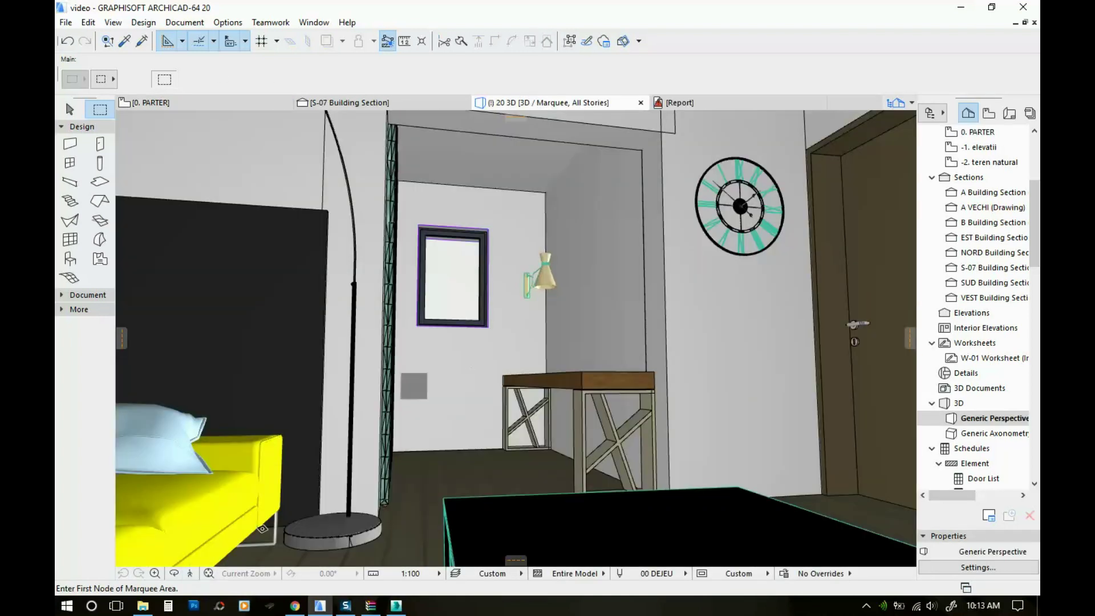
Step: Fly through the living room in 3D Explore mode to examine the placed coffee table
{"action": "left_click", "coordinate": [190, 573]}
{"action": "key", "text": "Down"}
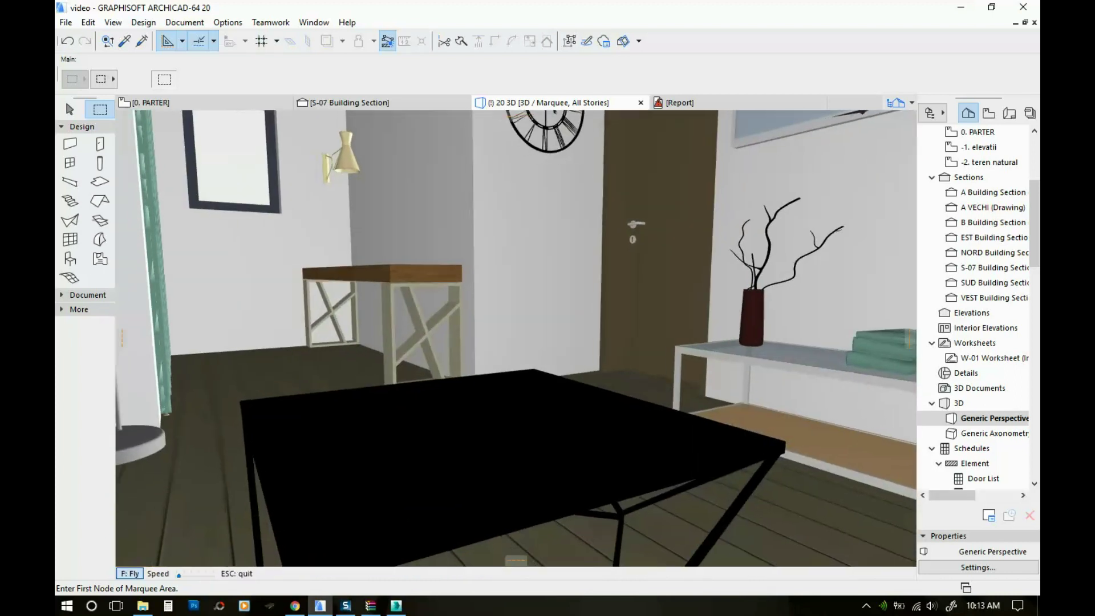
{"action": "key", "text": "Down"}
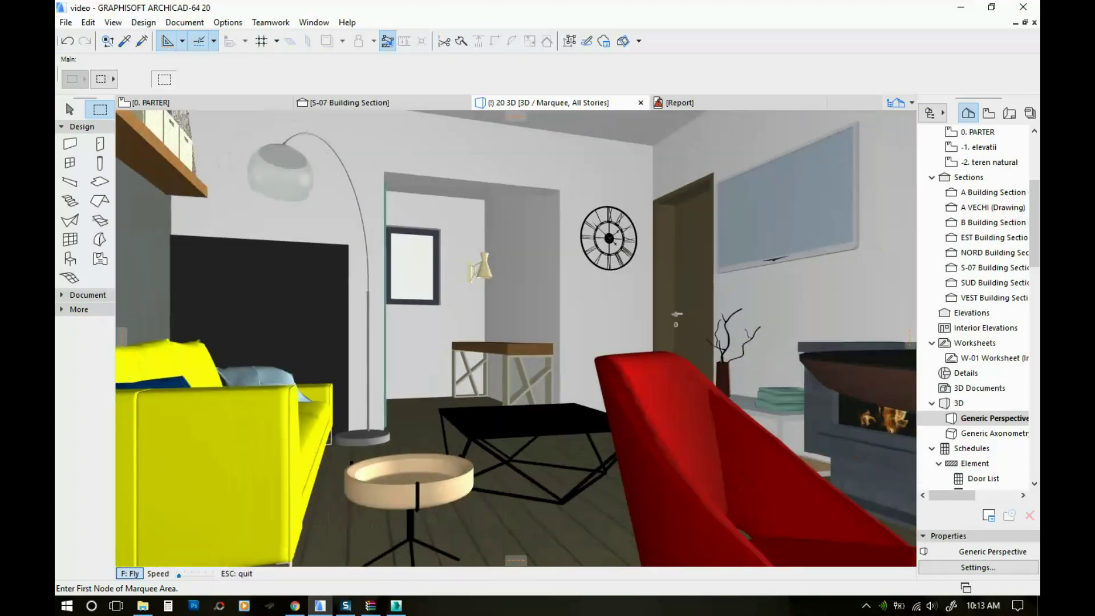
{"action": "key", "text": "Up"}
{"action": "key", "text": "Left"}
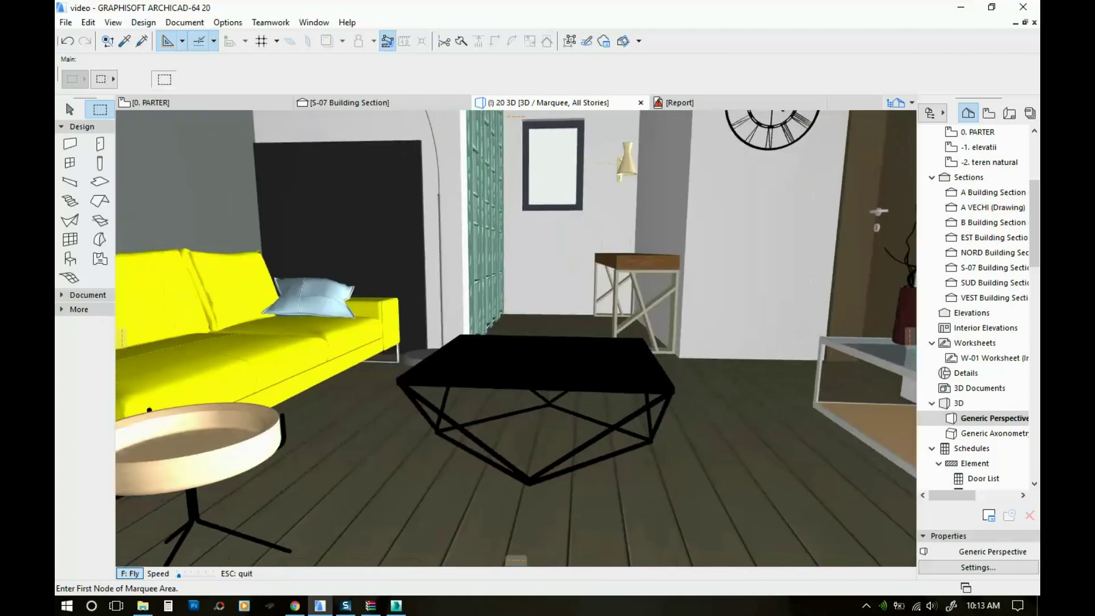
{"action": "key", "text": "Escape"}
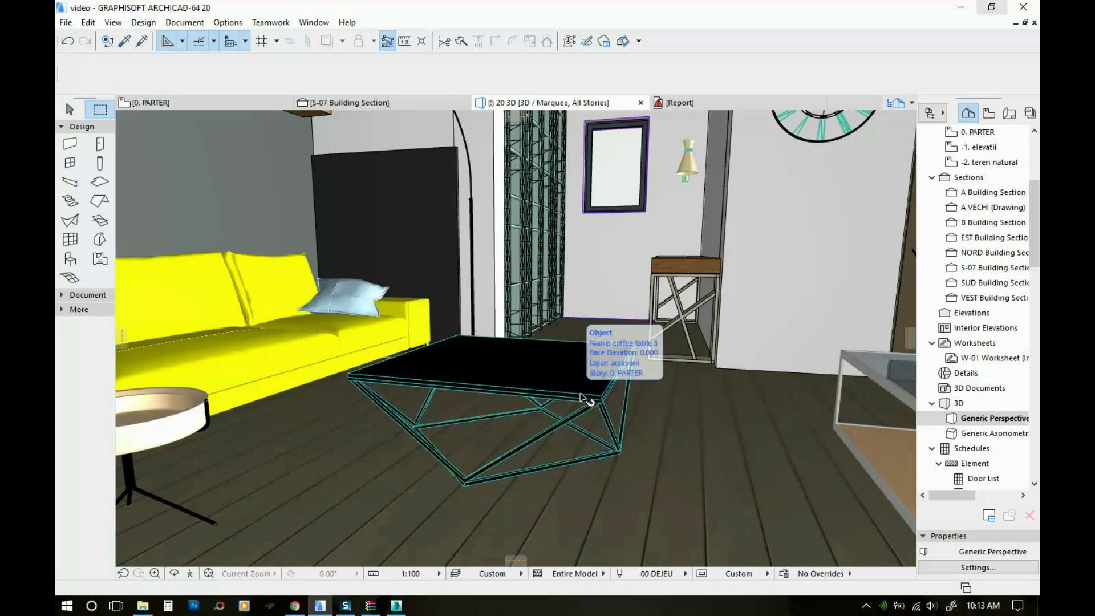
Step: Open the settings of the coffee table 5 object and enable the ARCHICAD surface override for both mMaterial #2 and mMaterial #3
{"action": "left_click", "coordinate": [575, 398]}
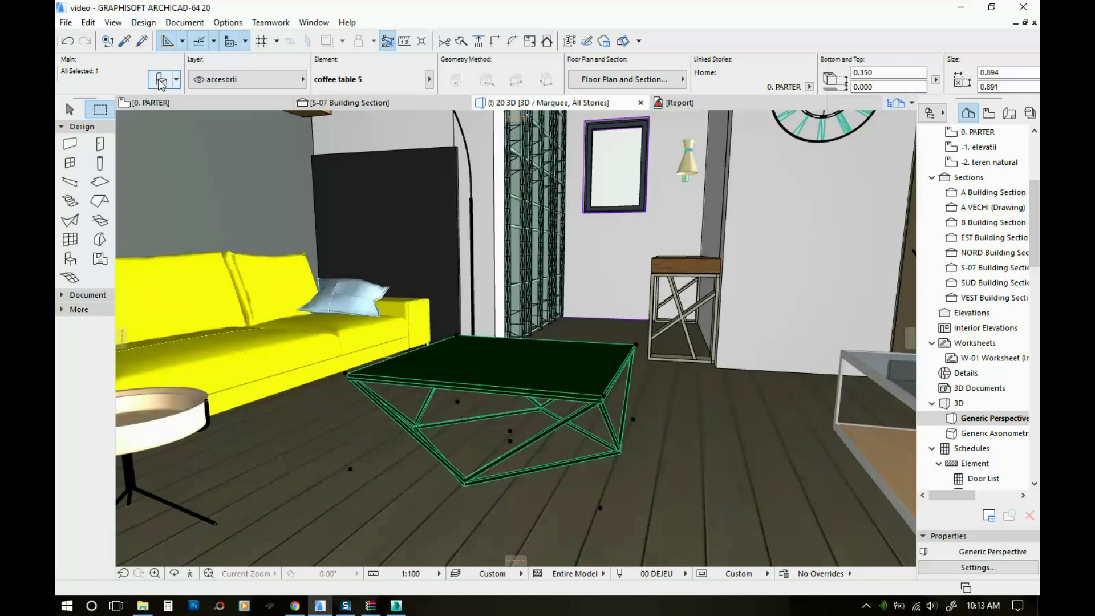
{"action": "left_click", "coordinate": [162, 83]}
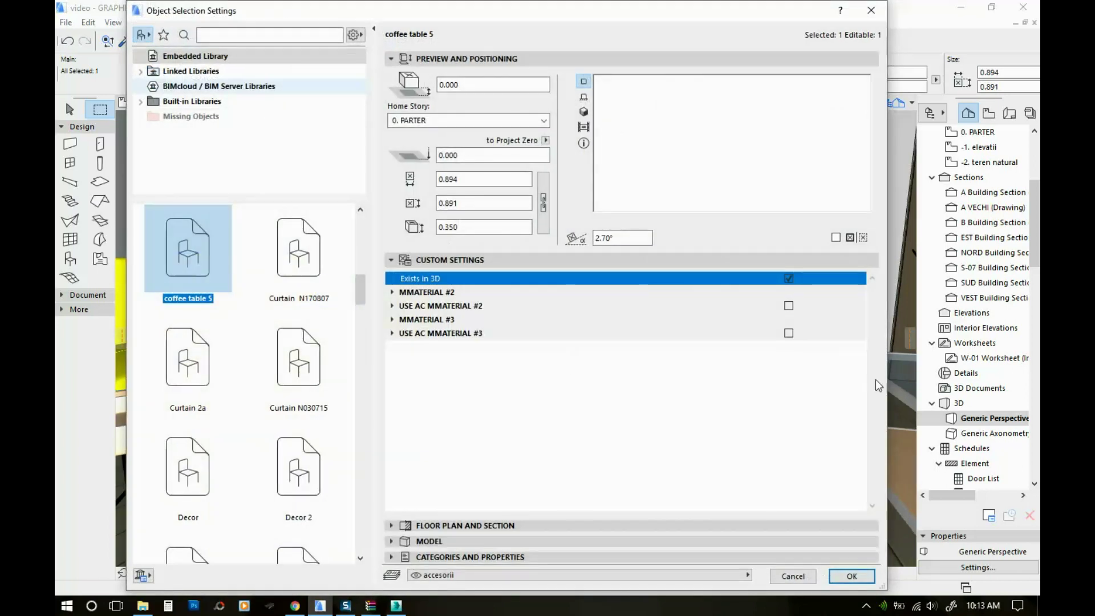
{"action": "left_click", "coordinate": [789, 308]}
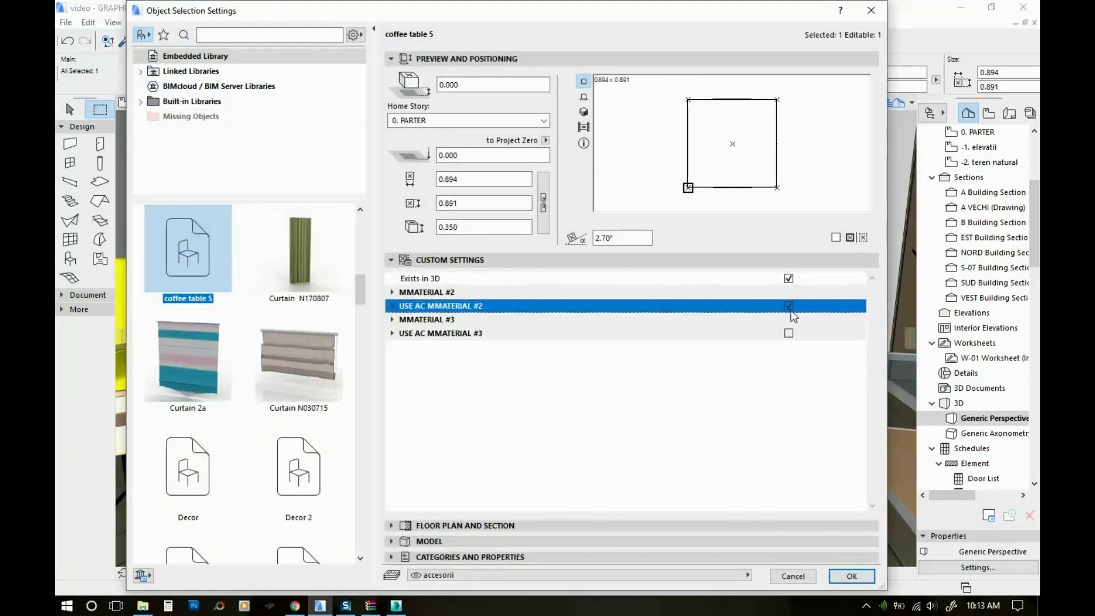
{"action": "left_click", "coordinate": [789, 333]}
Step: Assign the A 828 [Westag] surface to mMaterial #2 of the coffee table
{"action": "left_click", "coordinate": [392, 306]}
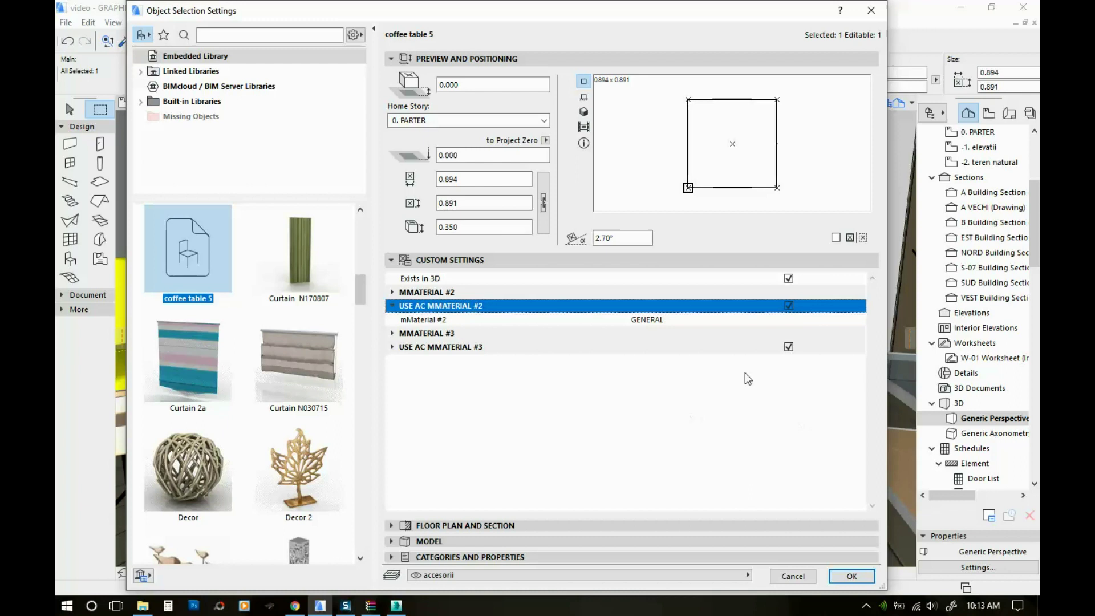
{"action": "left_click", "coordinate": [751, 321]}
{"action": "left_click", "coordinate": [859, 319]}
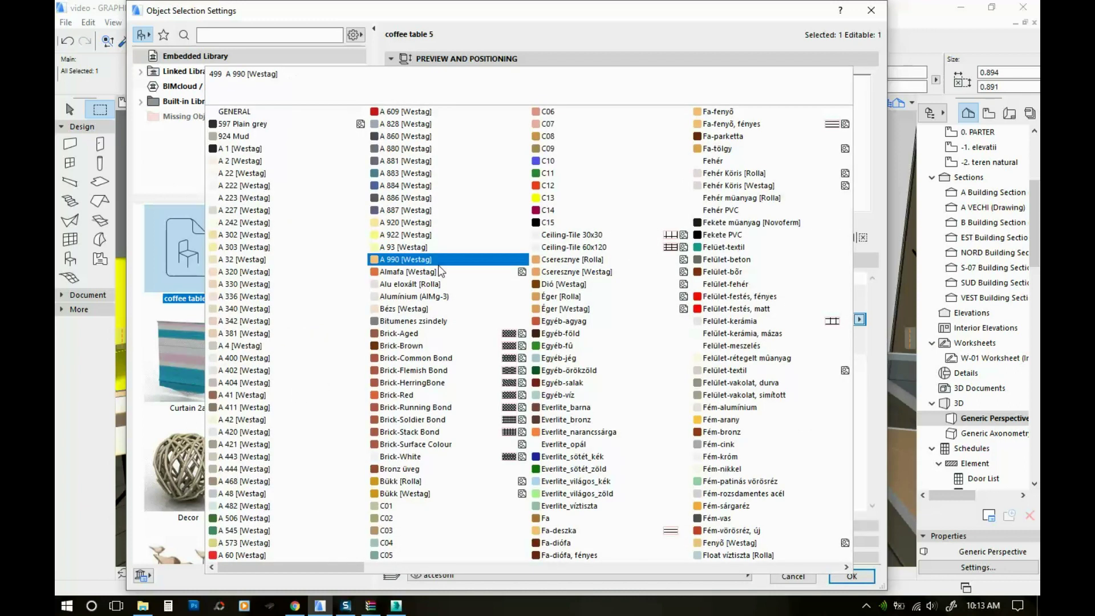
{"action": "left_click", "coordinate": [406, 124]}
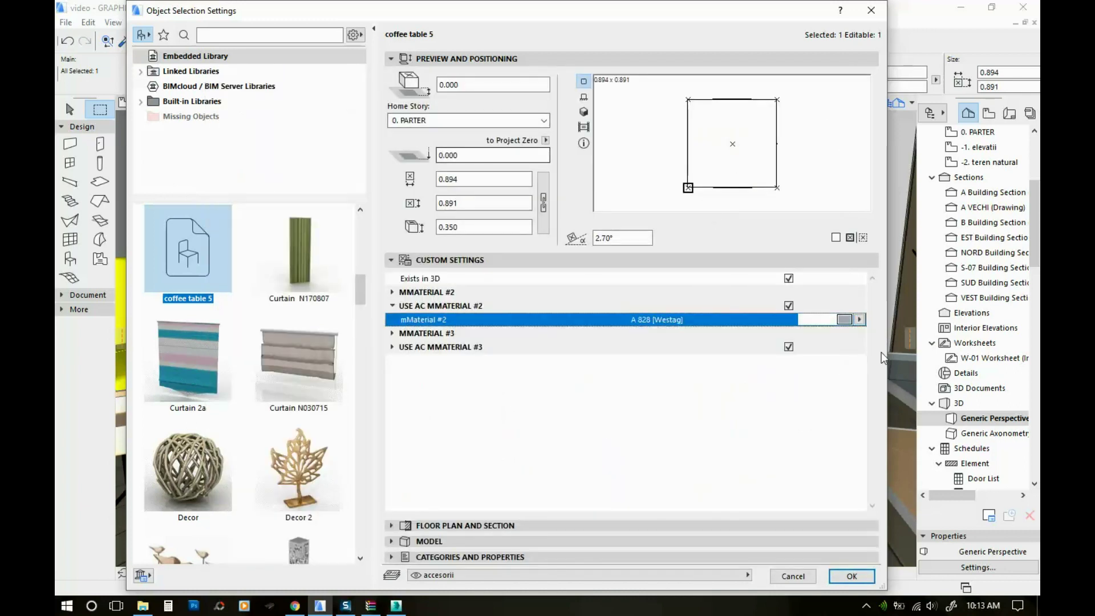
Step: Assign the Alu eloxált [Rolla] surface to mMaterial #3, apply the object settings and deselect the coffee table
{"action": "left_click", "coordinate": [857, 352]}
{"action": "left_click", "coordinate": [394, 348]}
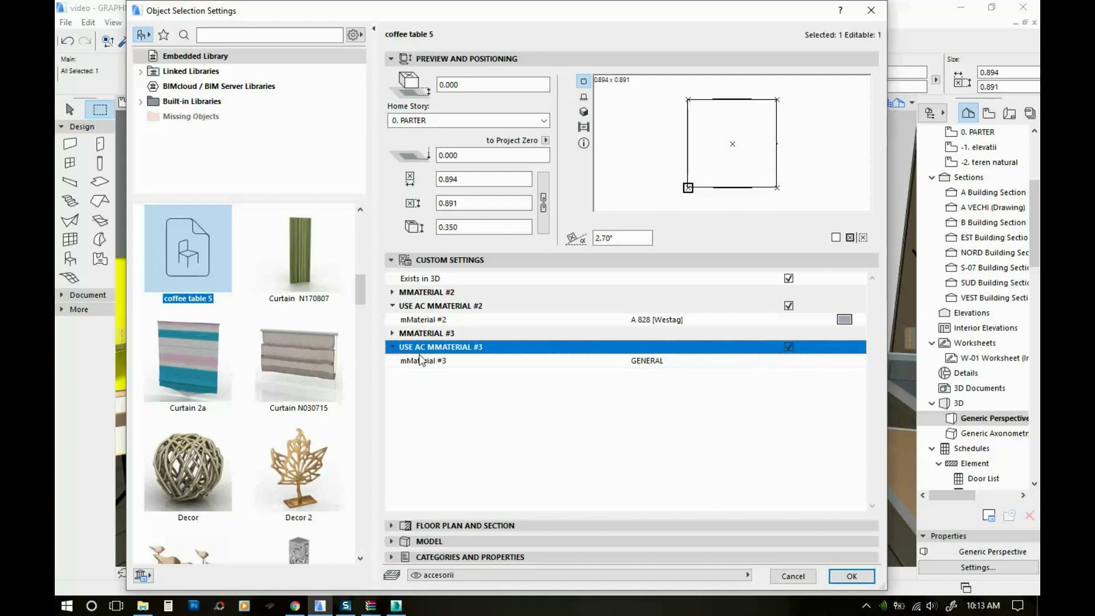
{"action": "left_click", "coordinate": [846, 360]}
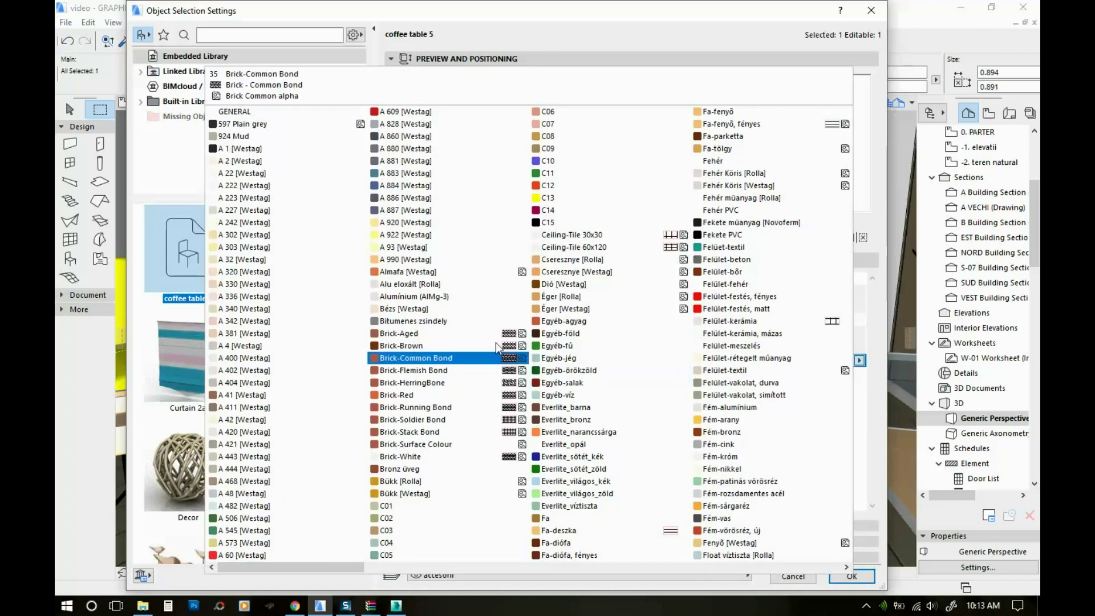
{"action": "left_click", "coordinate": [427, 284]}
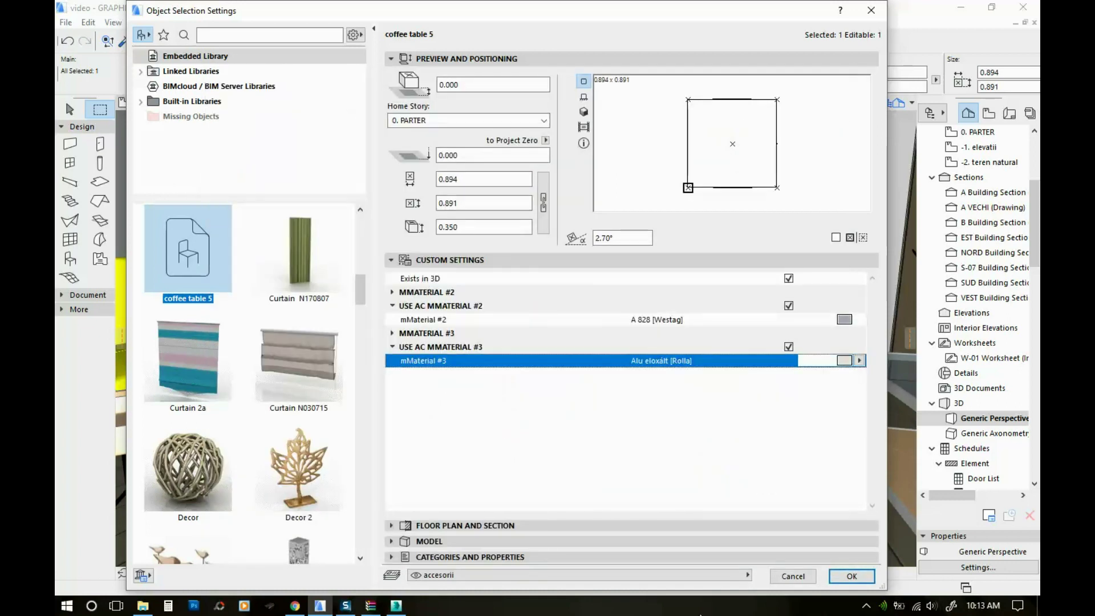
{"action": "left_click", "coordinate": [850, 576]}
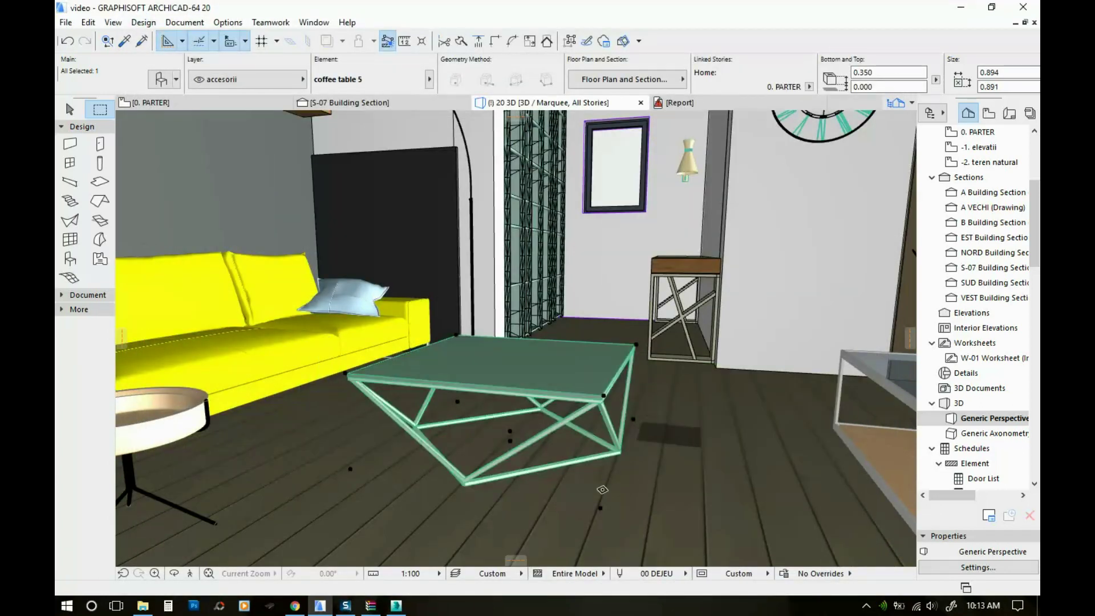
{"action": "key", "text": "Escape"}
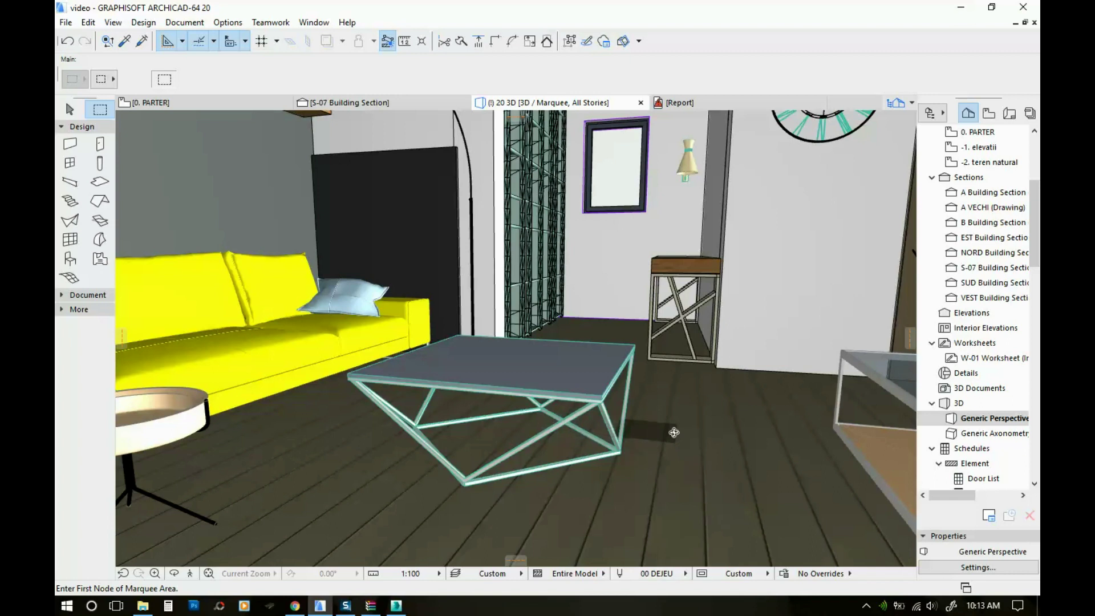
{"action": "mouse_move", "coordinate": [674, 433]}
{"action": "middle_mouse_down", "text": "shift"}
{"action": "mouse_move", "coordinate": [685, 435]}
{"action": "mouse_move", "coordinate": [660, 435]}
{"action": "mouse_move", "coordinate": [757, 443]}
{"action": "mouse_move", "coordinate": [577, 442]}
{"action": "mouse_move", "coordinate": [655, 435]}
{"action": "middle_mouse_up", "text": "shift"}
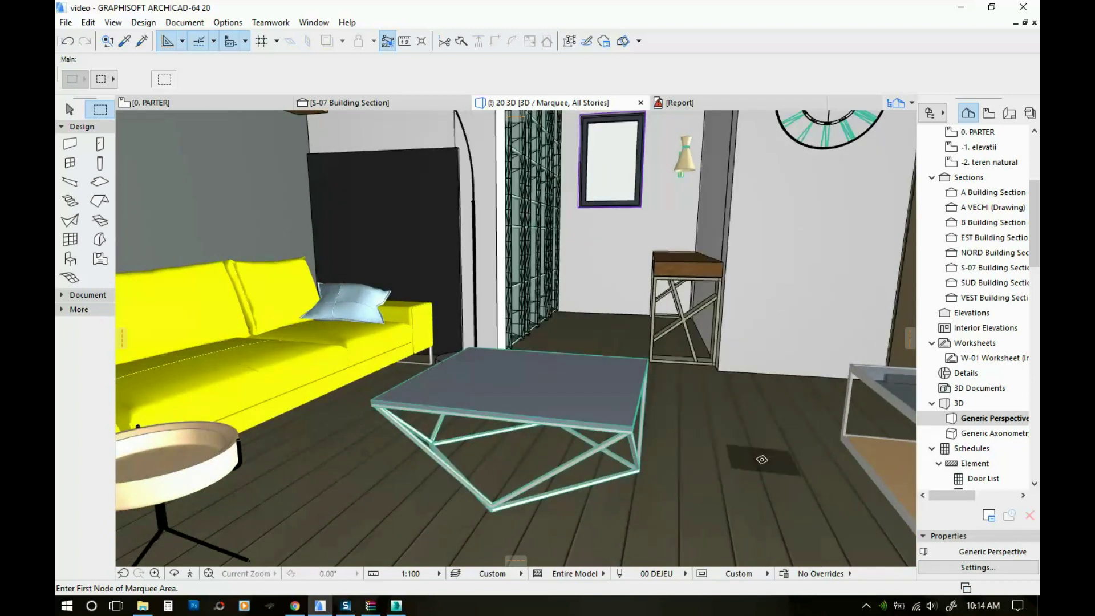